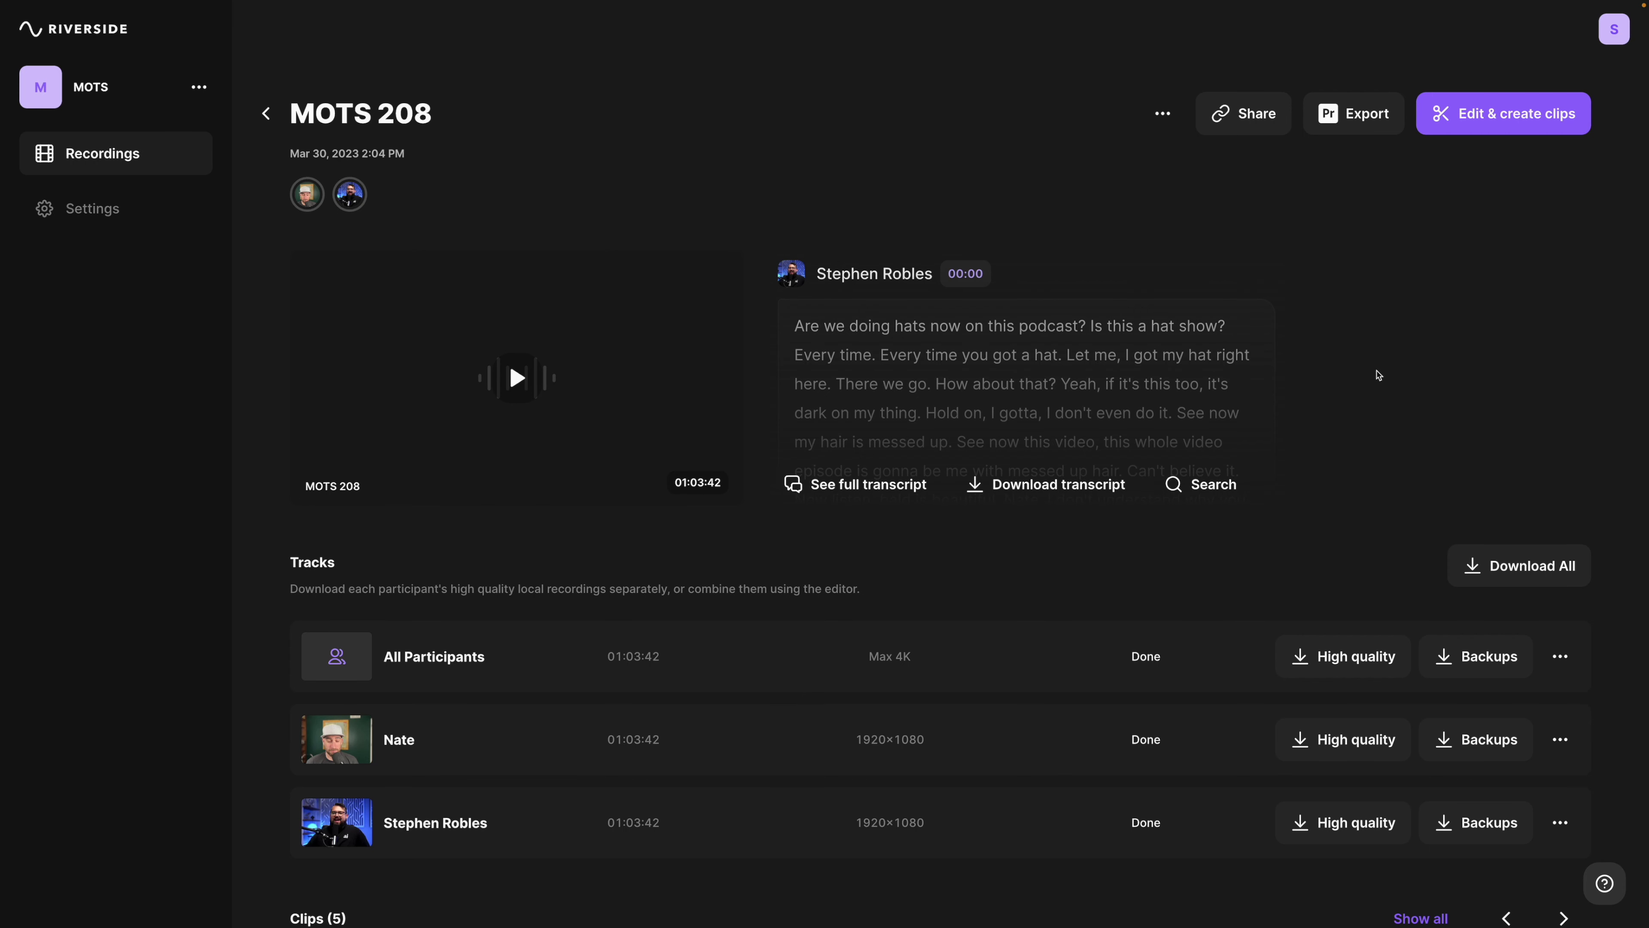
- Open the MOTS 208 recording as a full-length 16:9 clip and browse its transcript
scroll(1383, 381, down, 1)
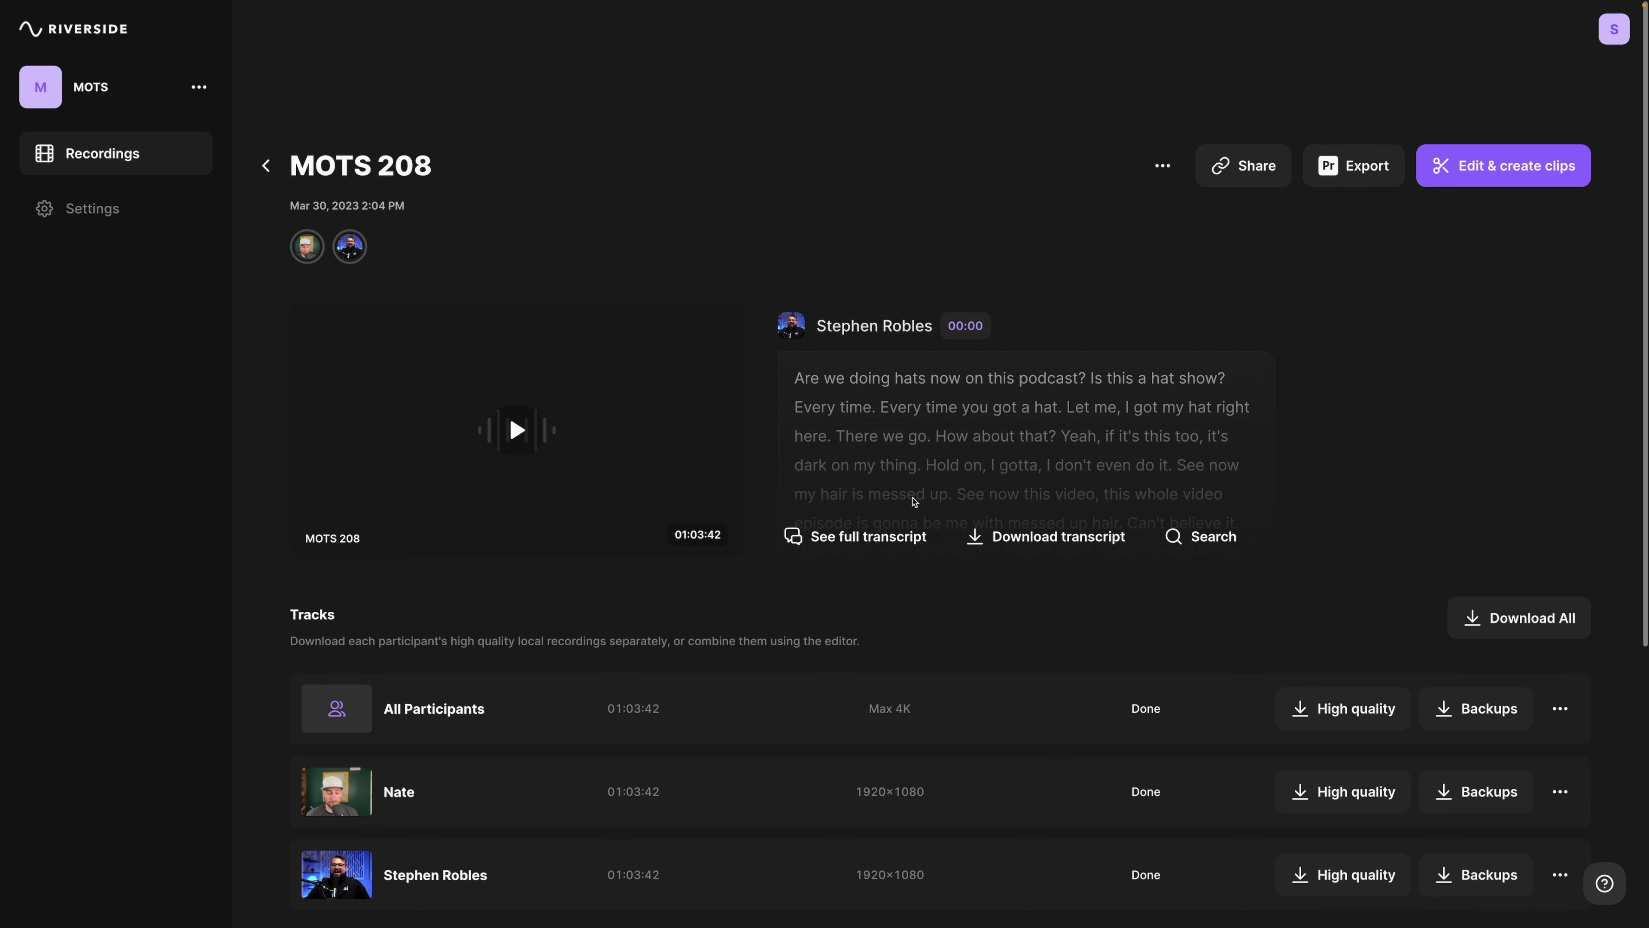
scroll(1211, 358, down, 1)
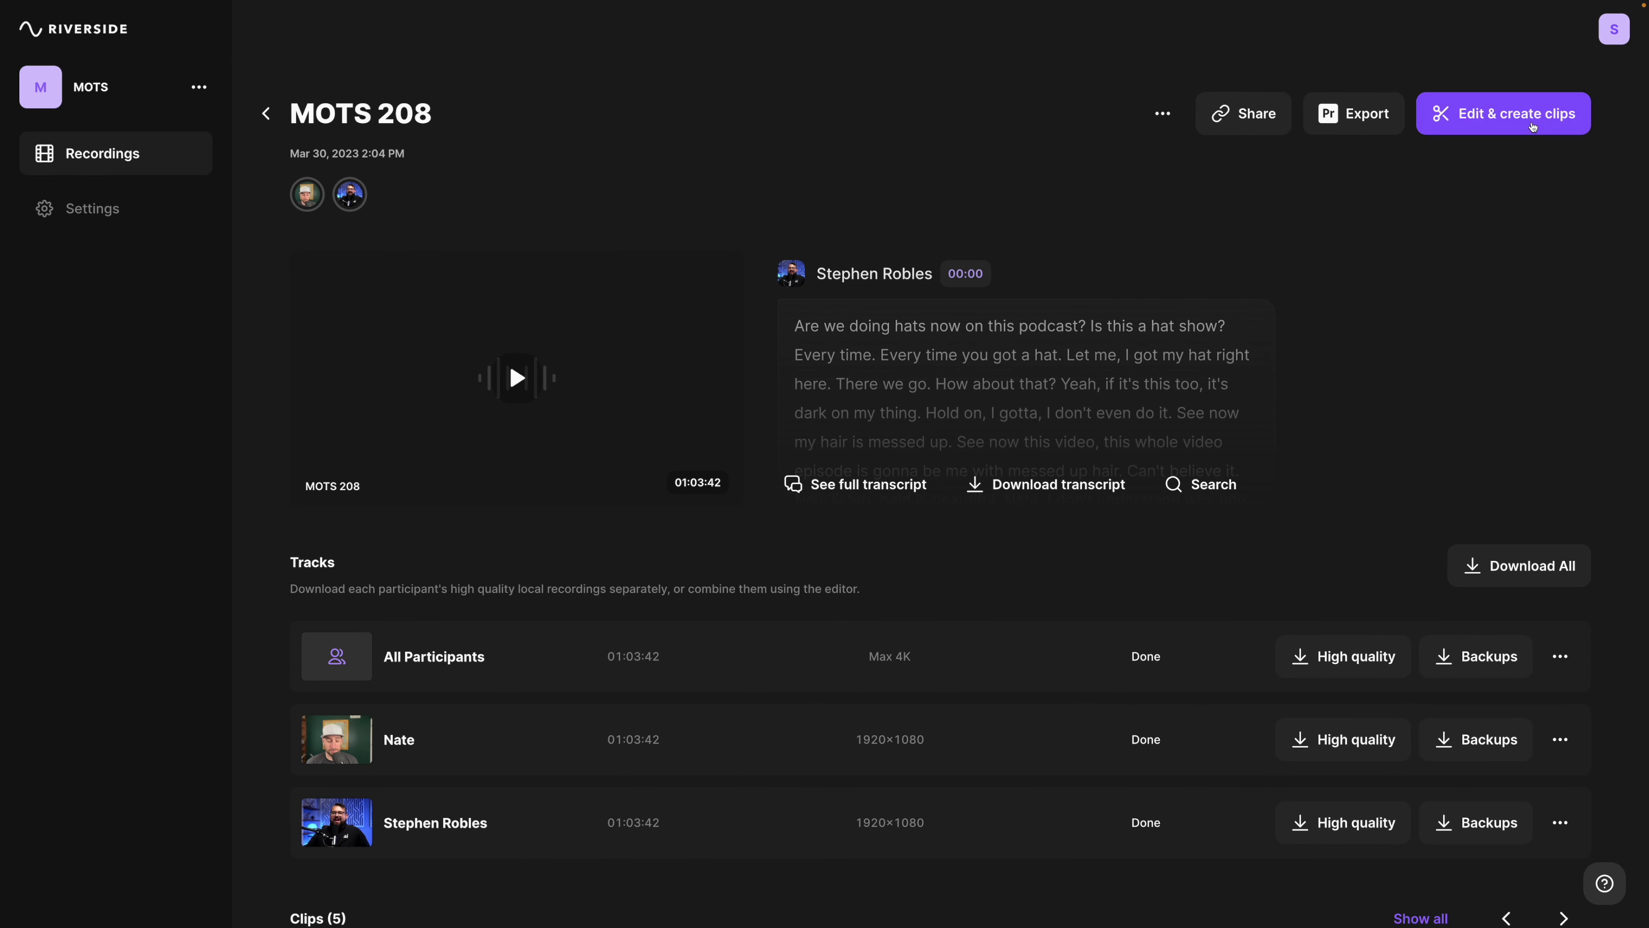
click(1533, 127)
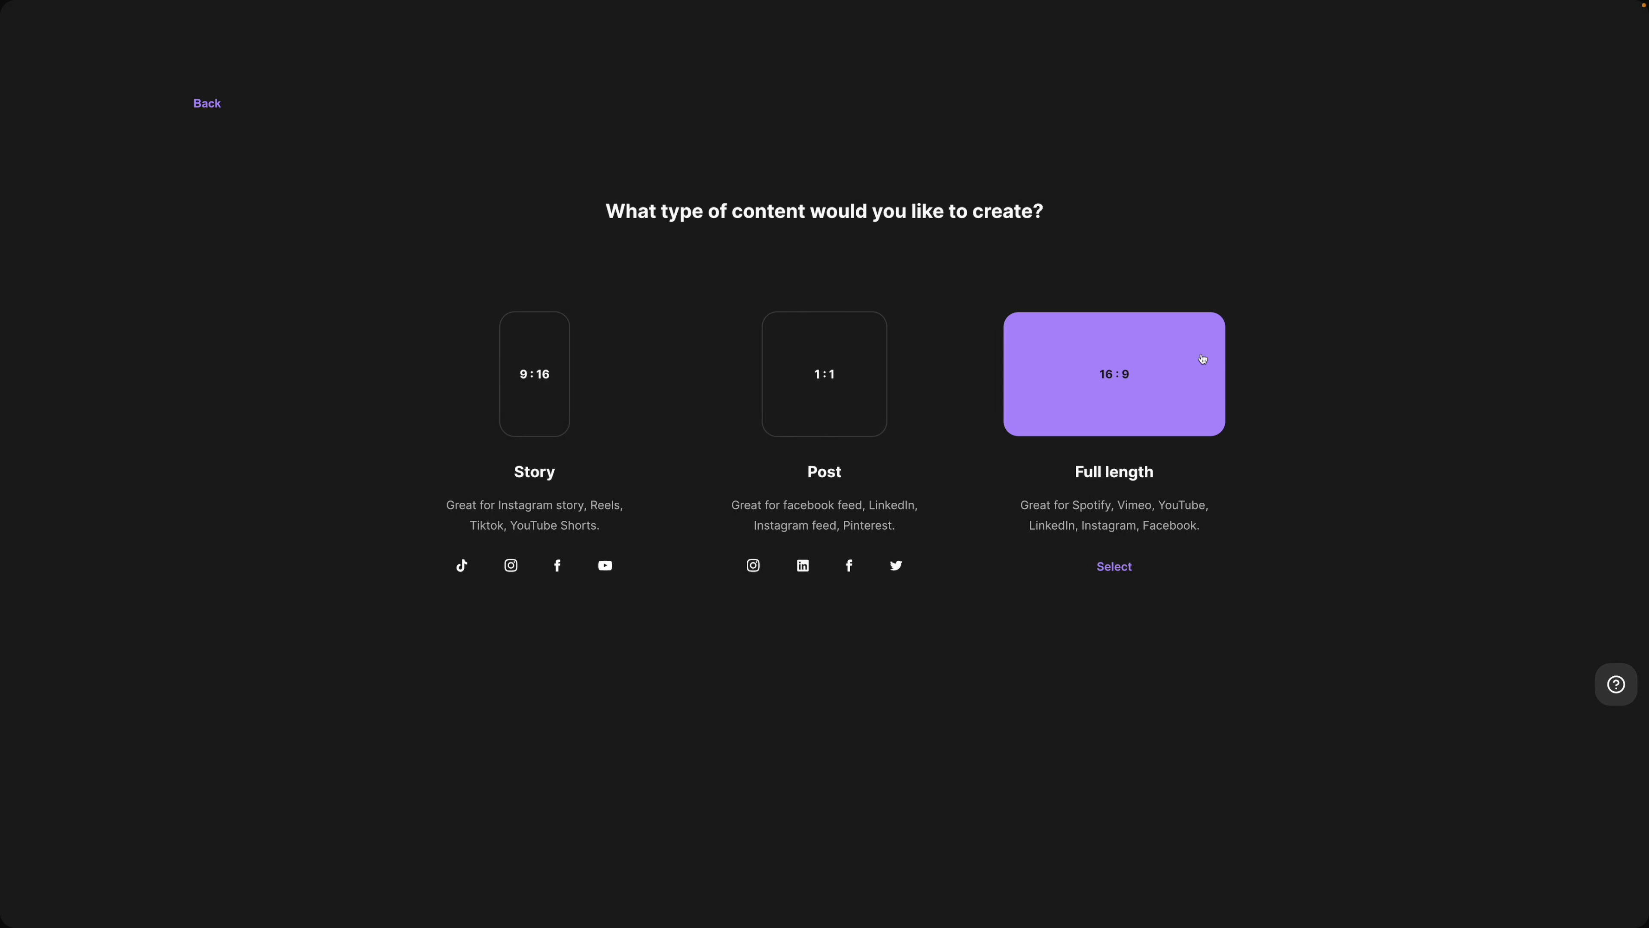
click(1203, 359)
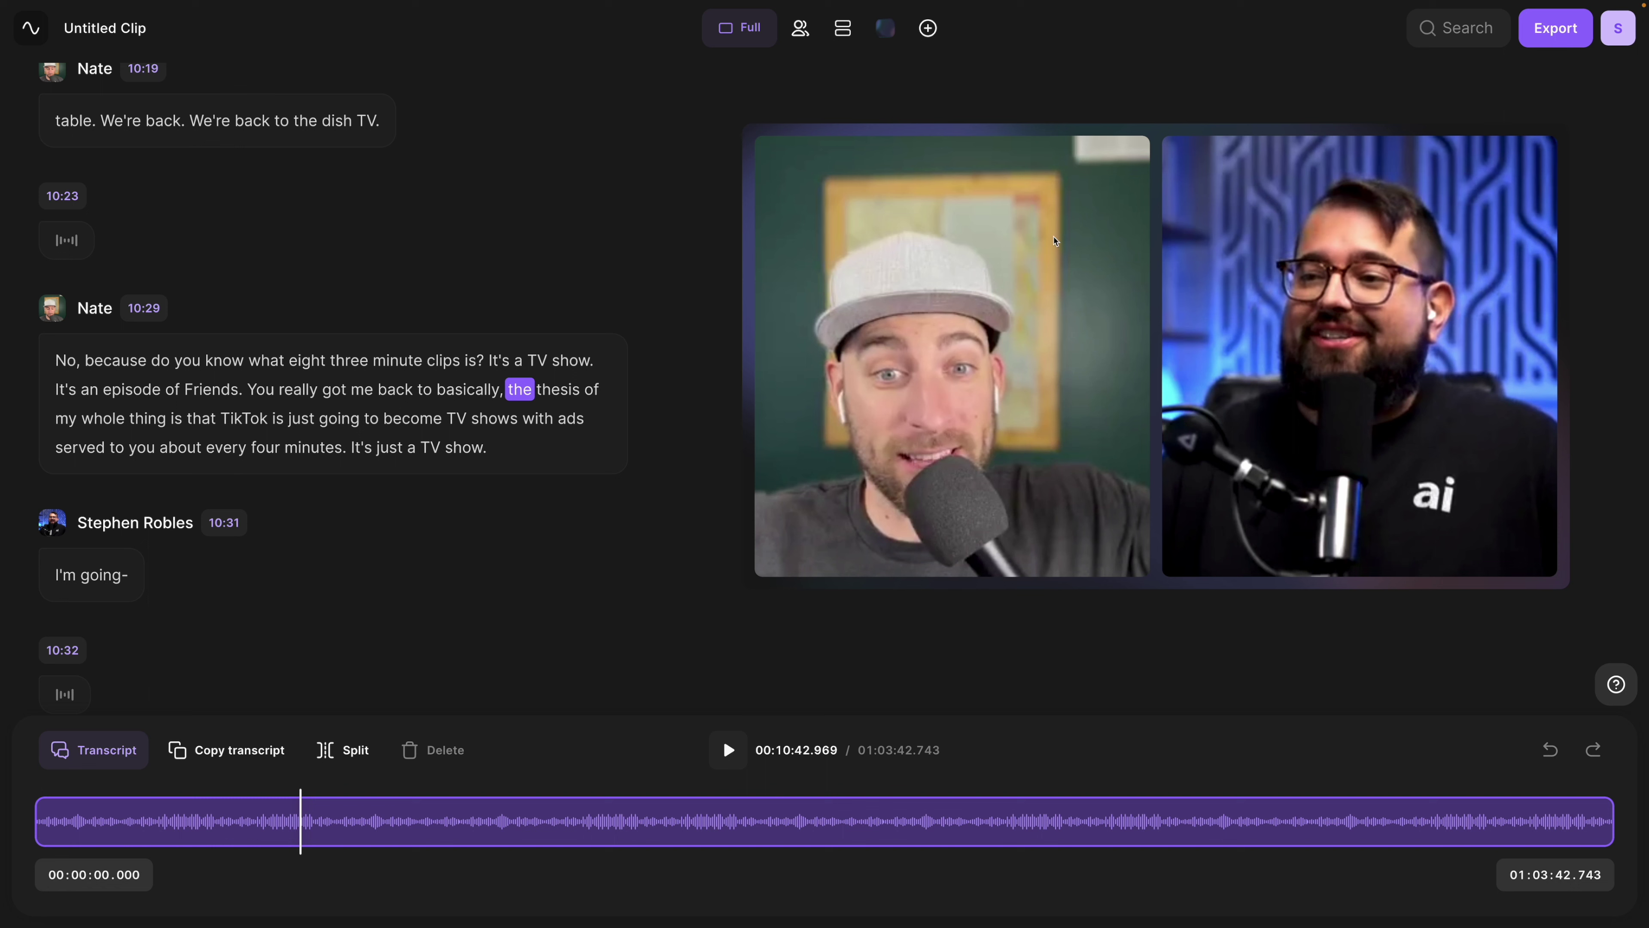
scroll(454, 383, down, 3)
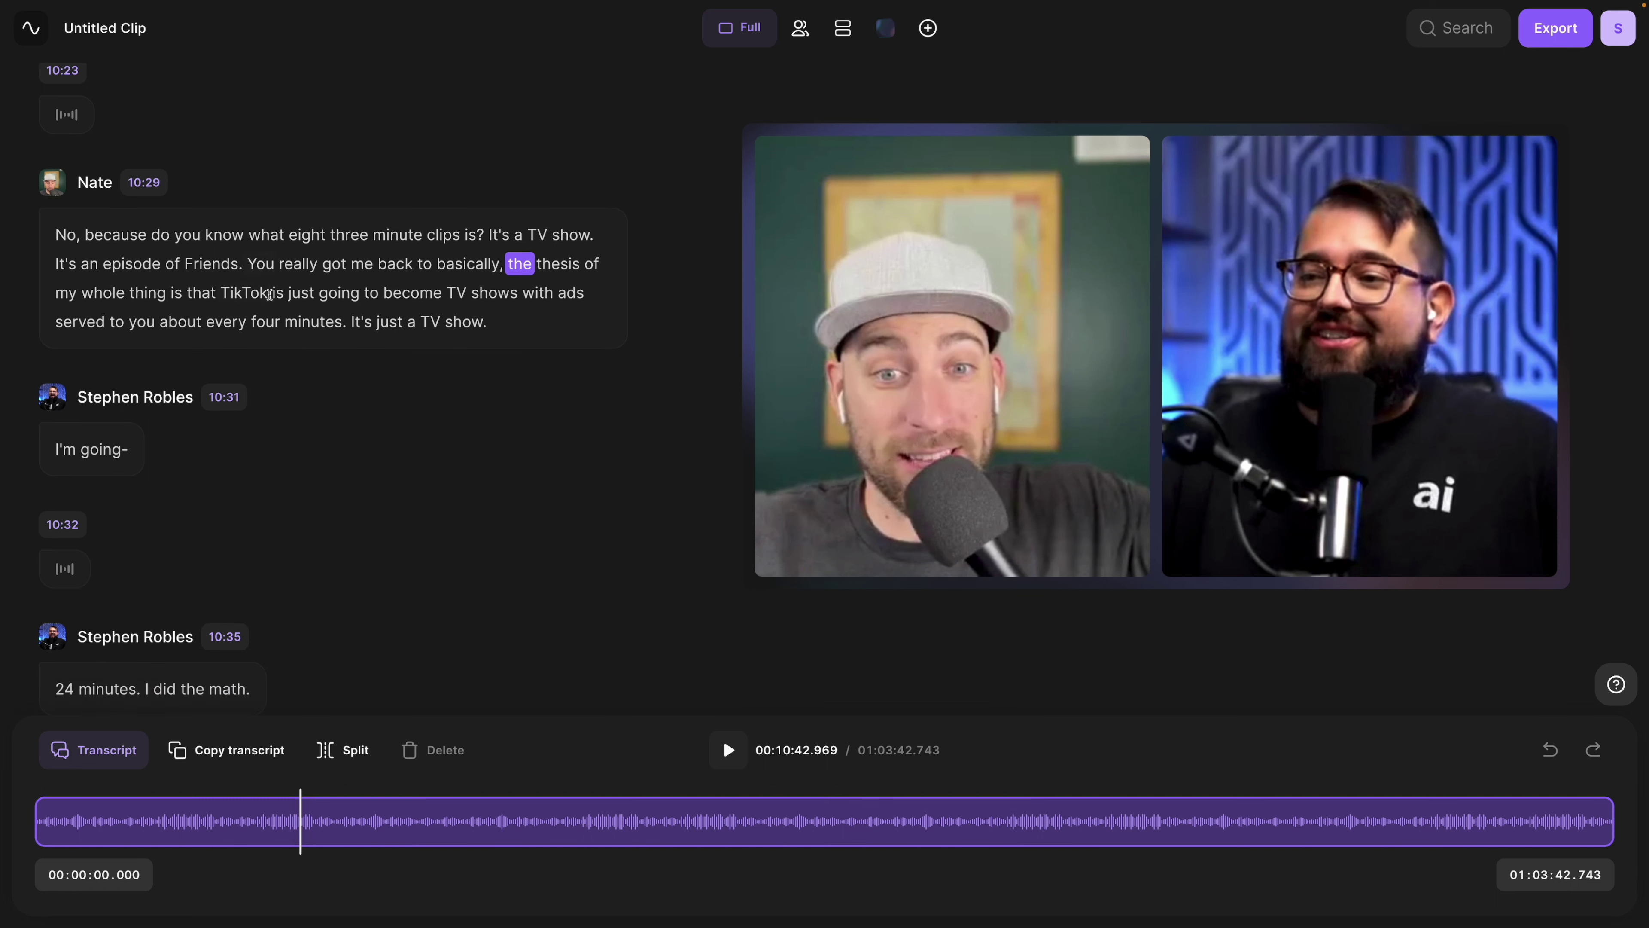
scroll(272, 299, up, 2)
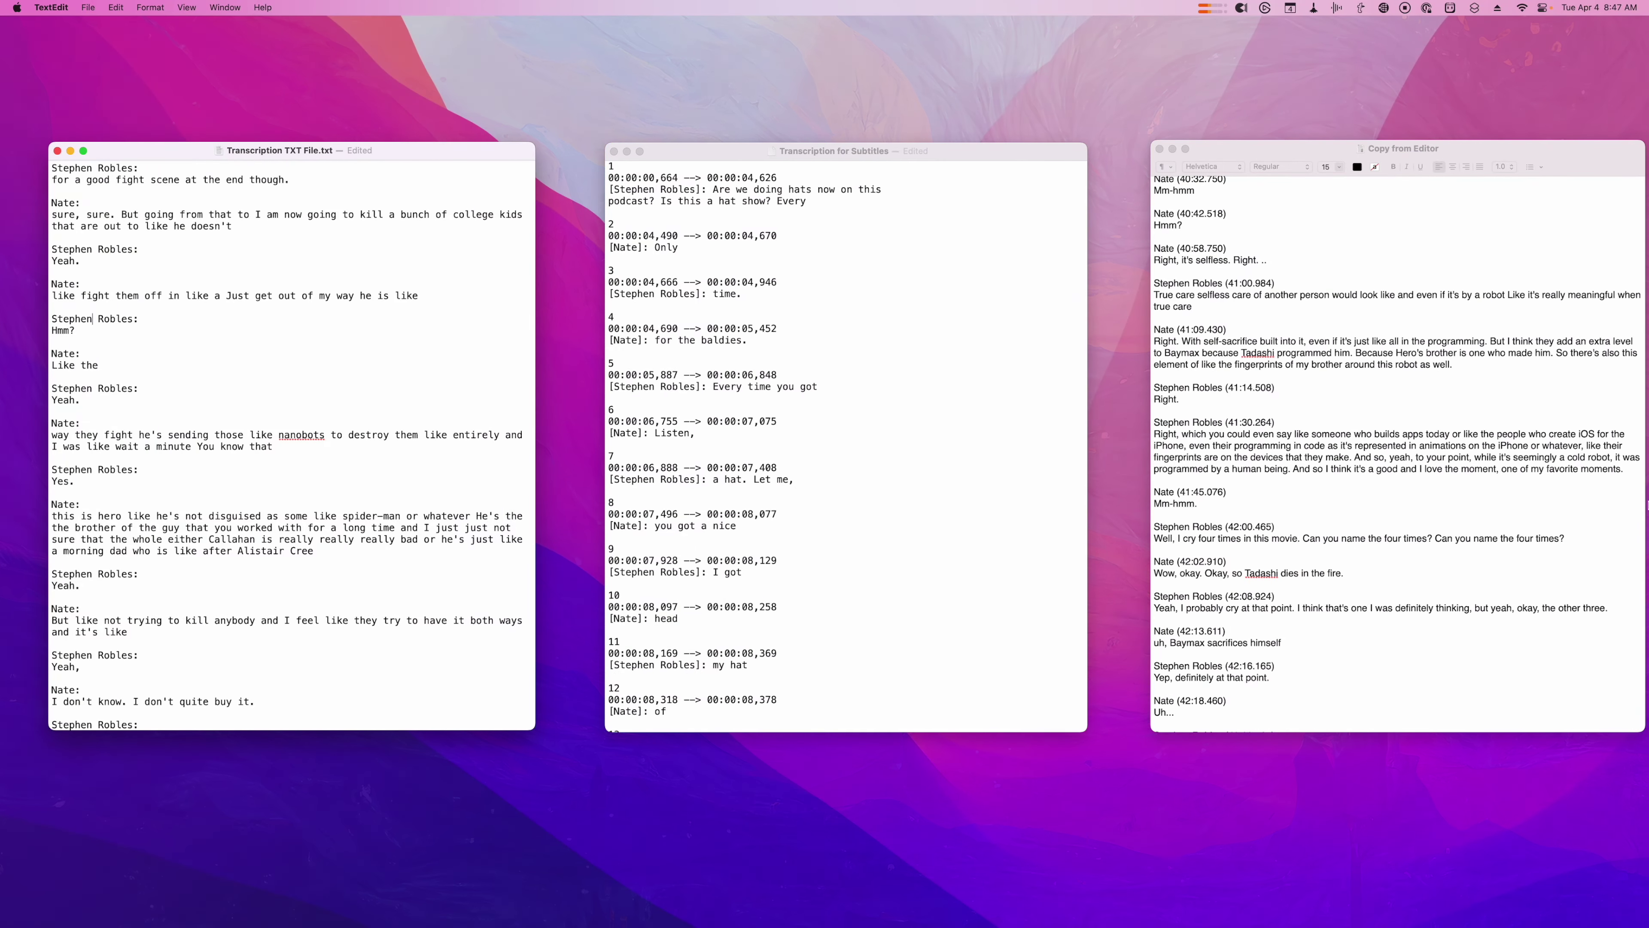
- Compare the Copy from Editor and TXT transcripts, then select all text in Transcription TXT File
click(1576, 448)
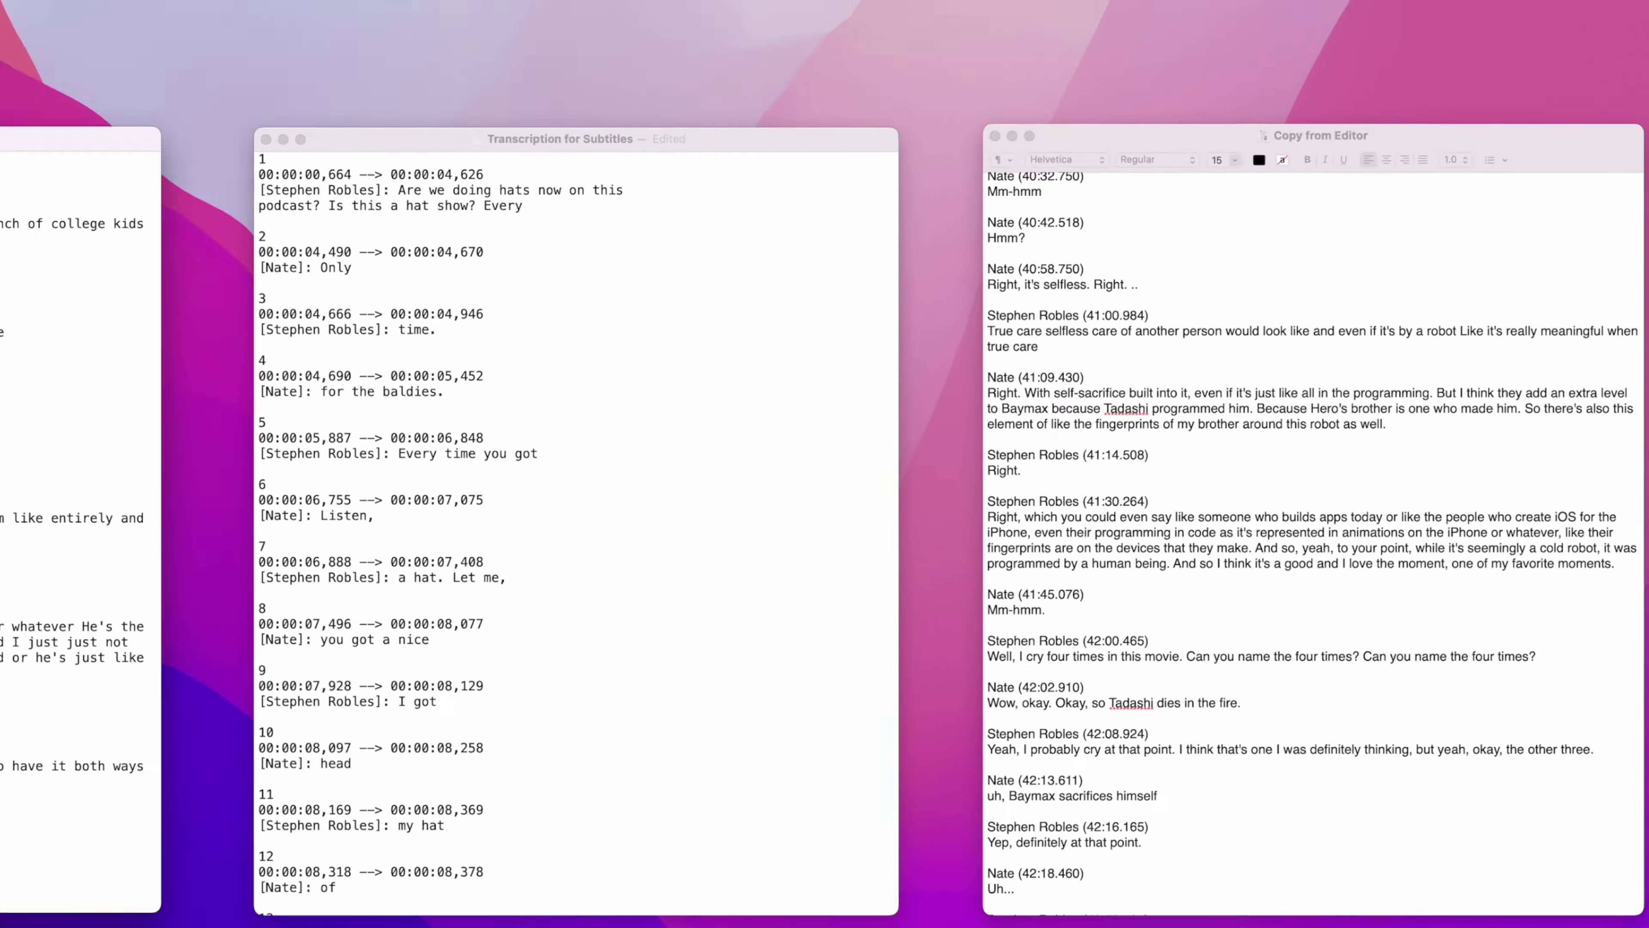
click(258, 265)
scroll(250, 265, up, 10)
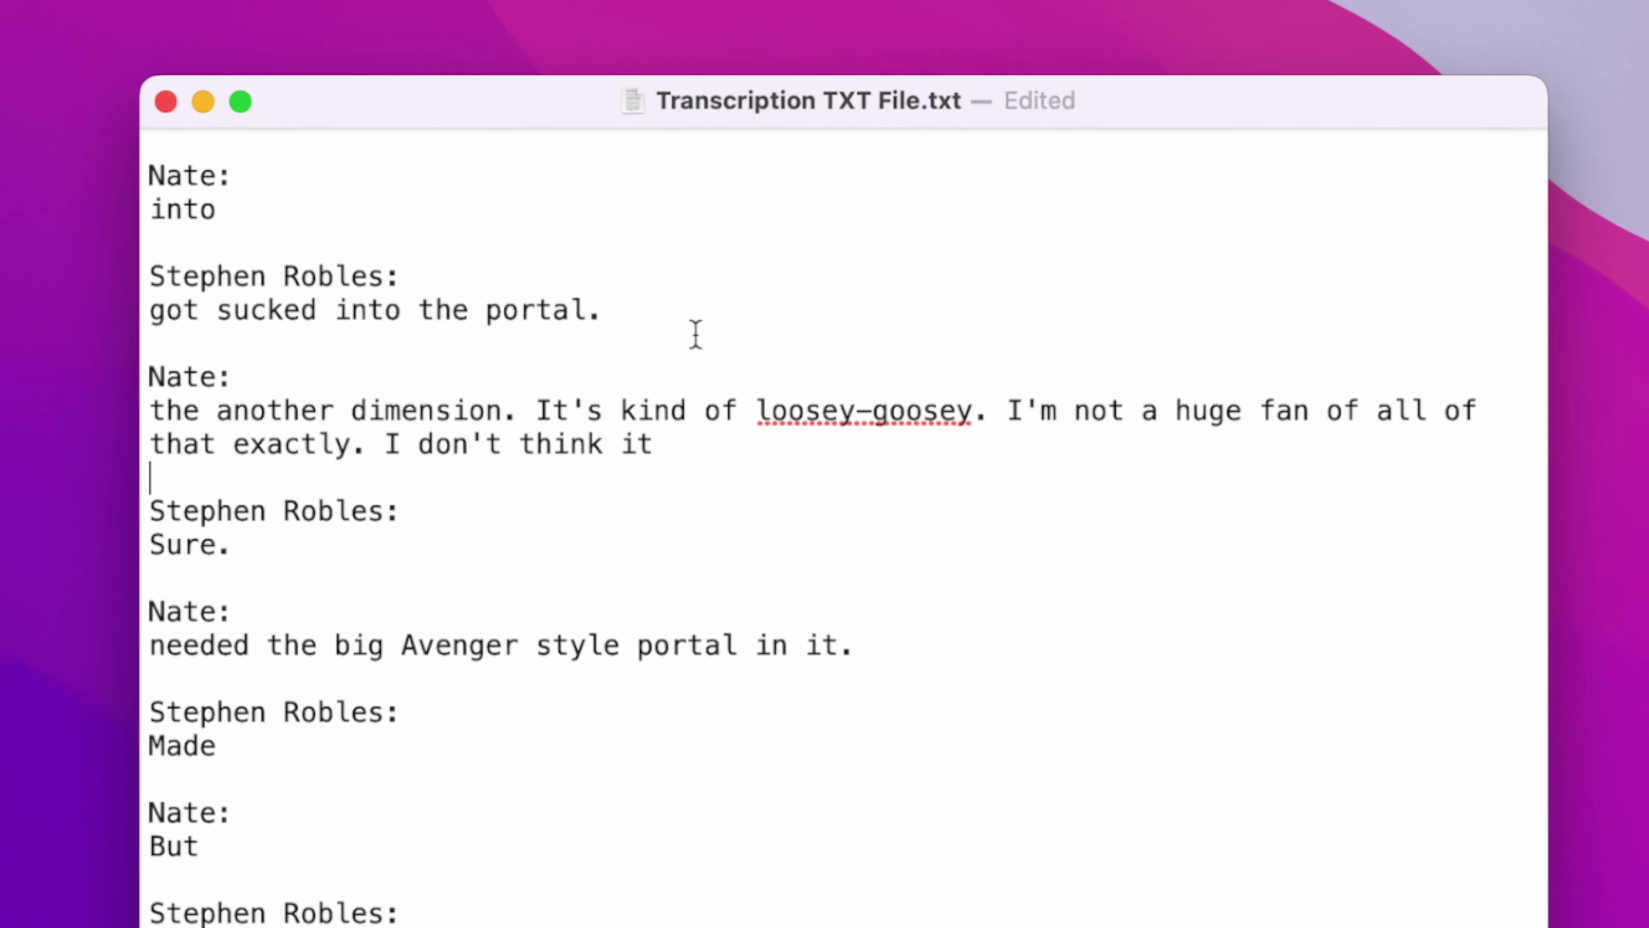
scroll(695, 334, up, 5)
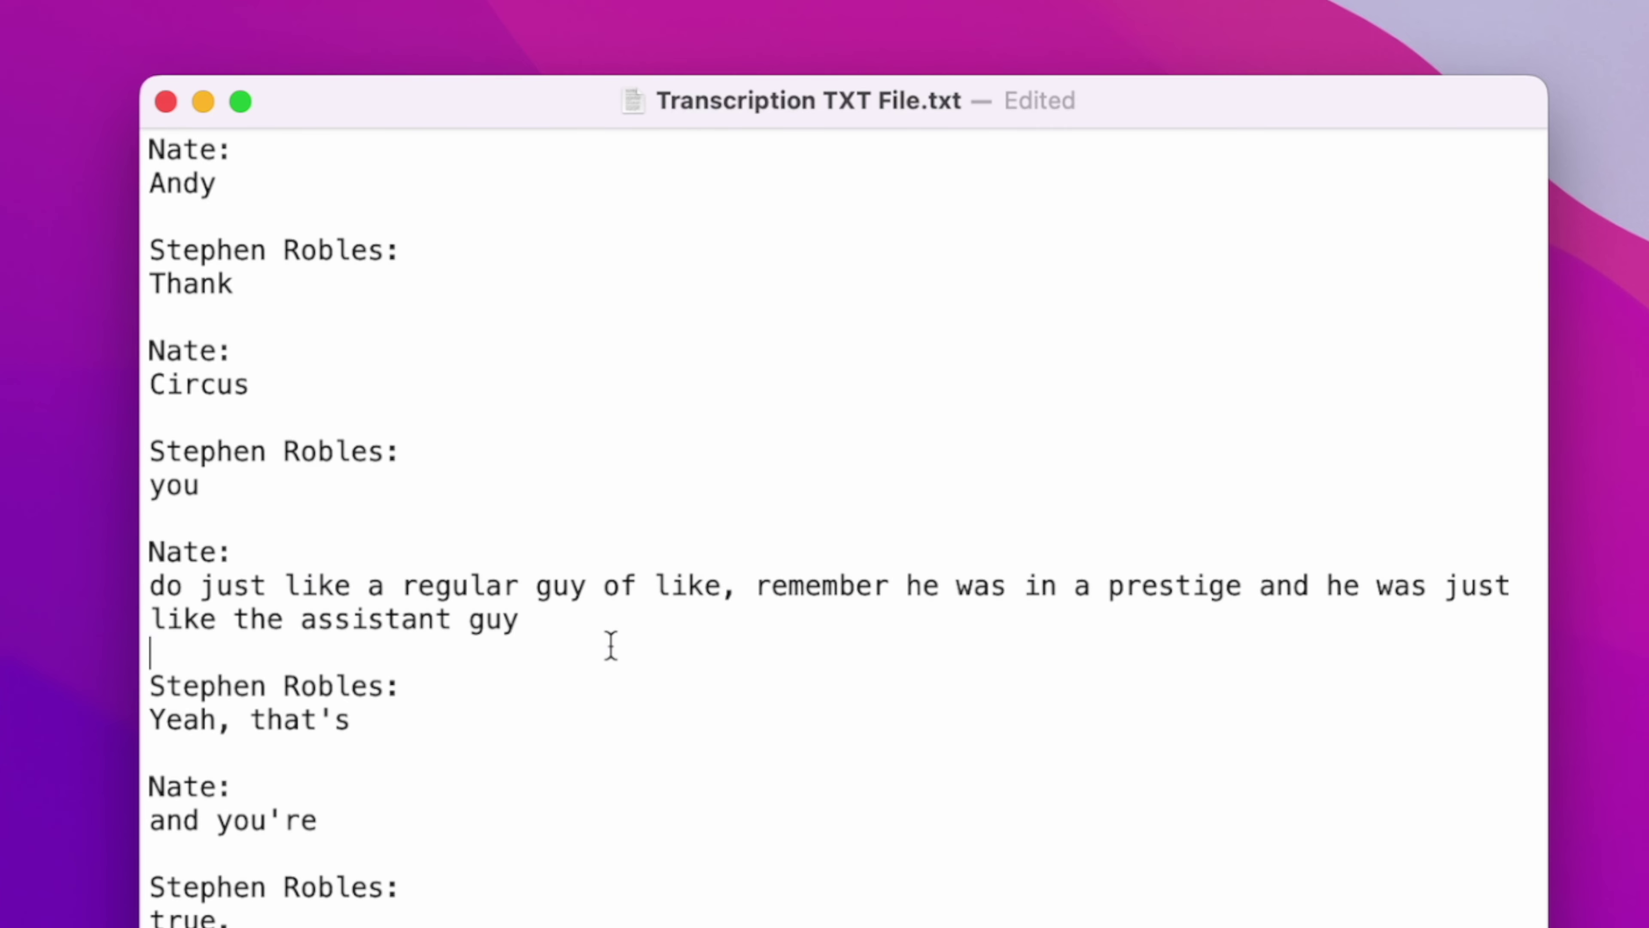
key(super+a)
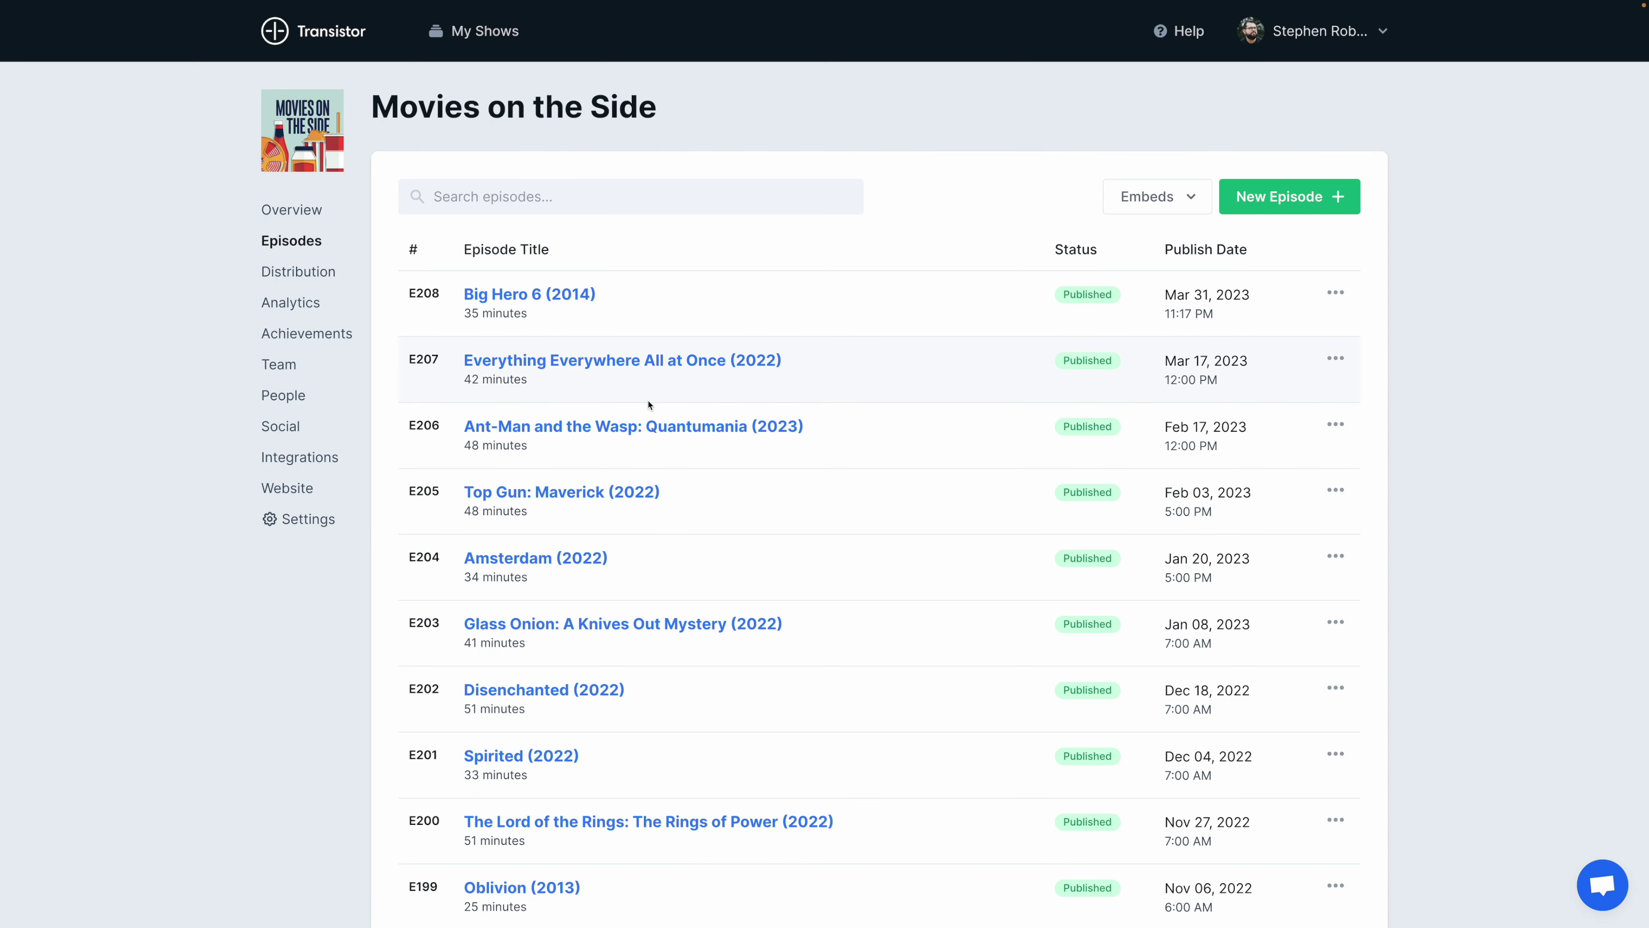
- Open the Ant-Man and the Wasp: Quantumania (2023) episode and upload Transcription TXT File.txt as its transcript
click(657, 431)
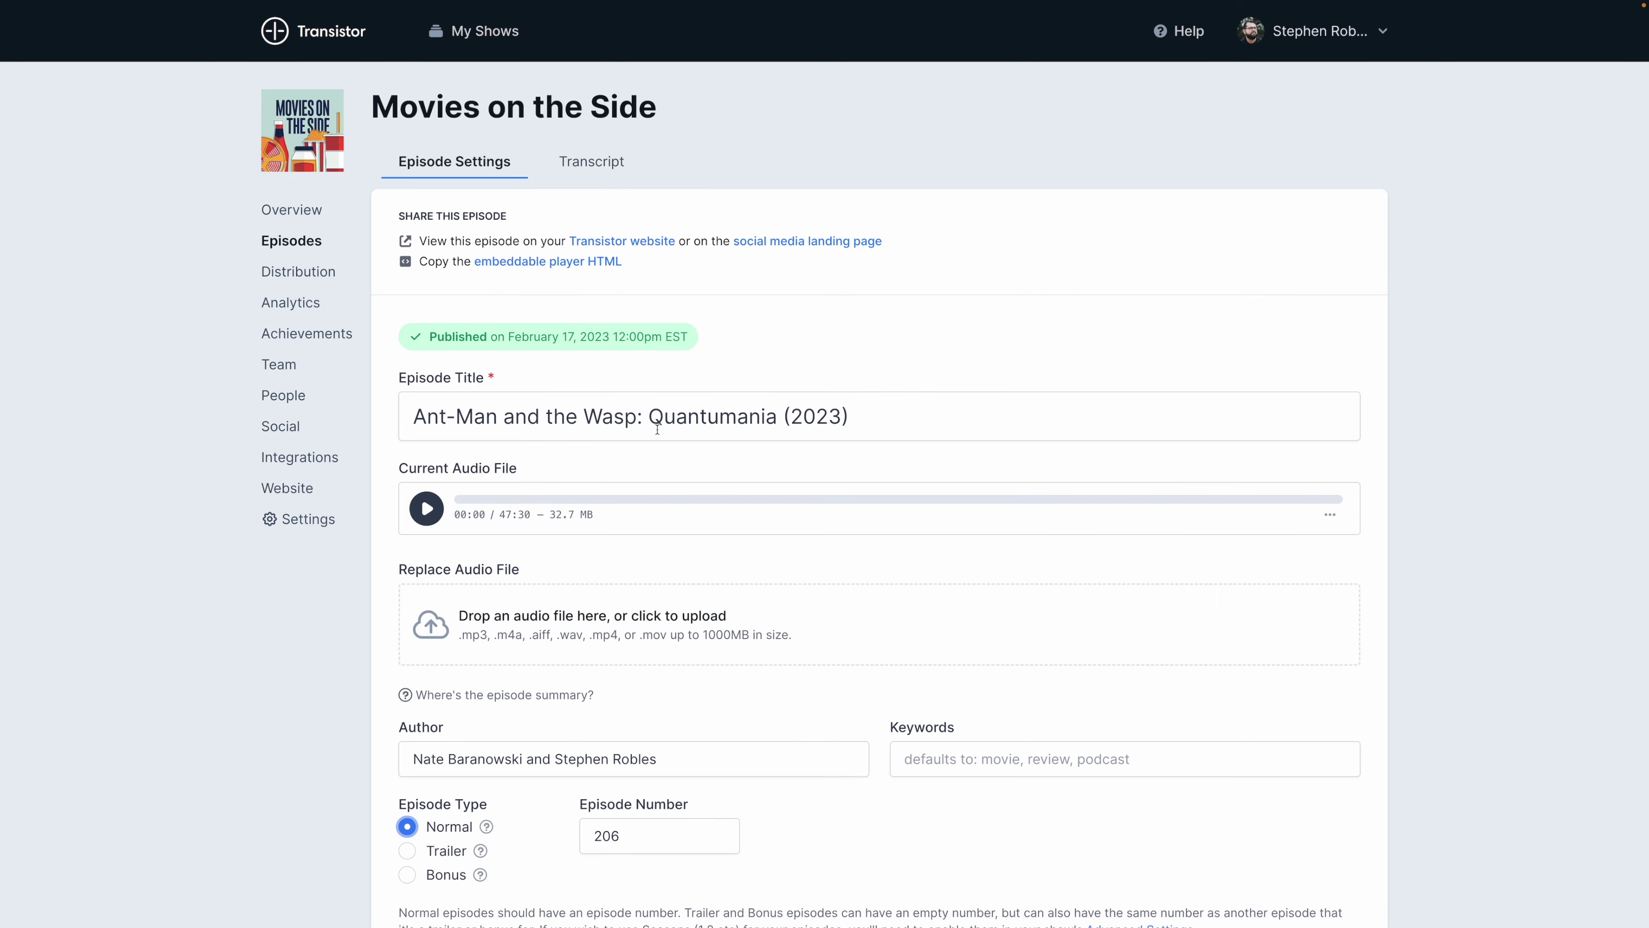
scroll(681, 437, down, 8)
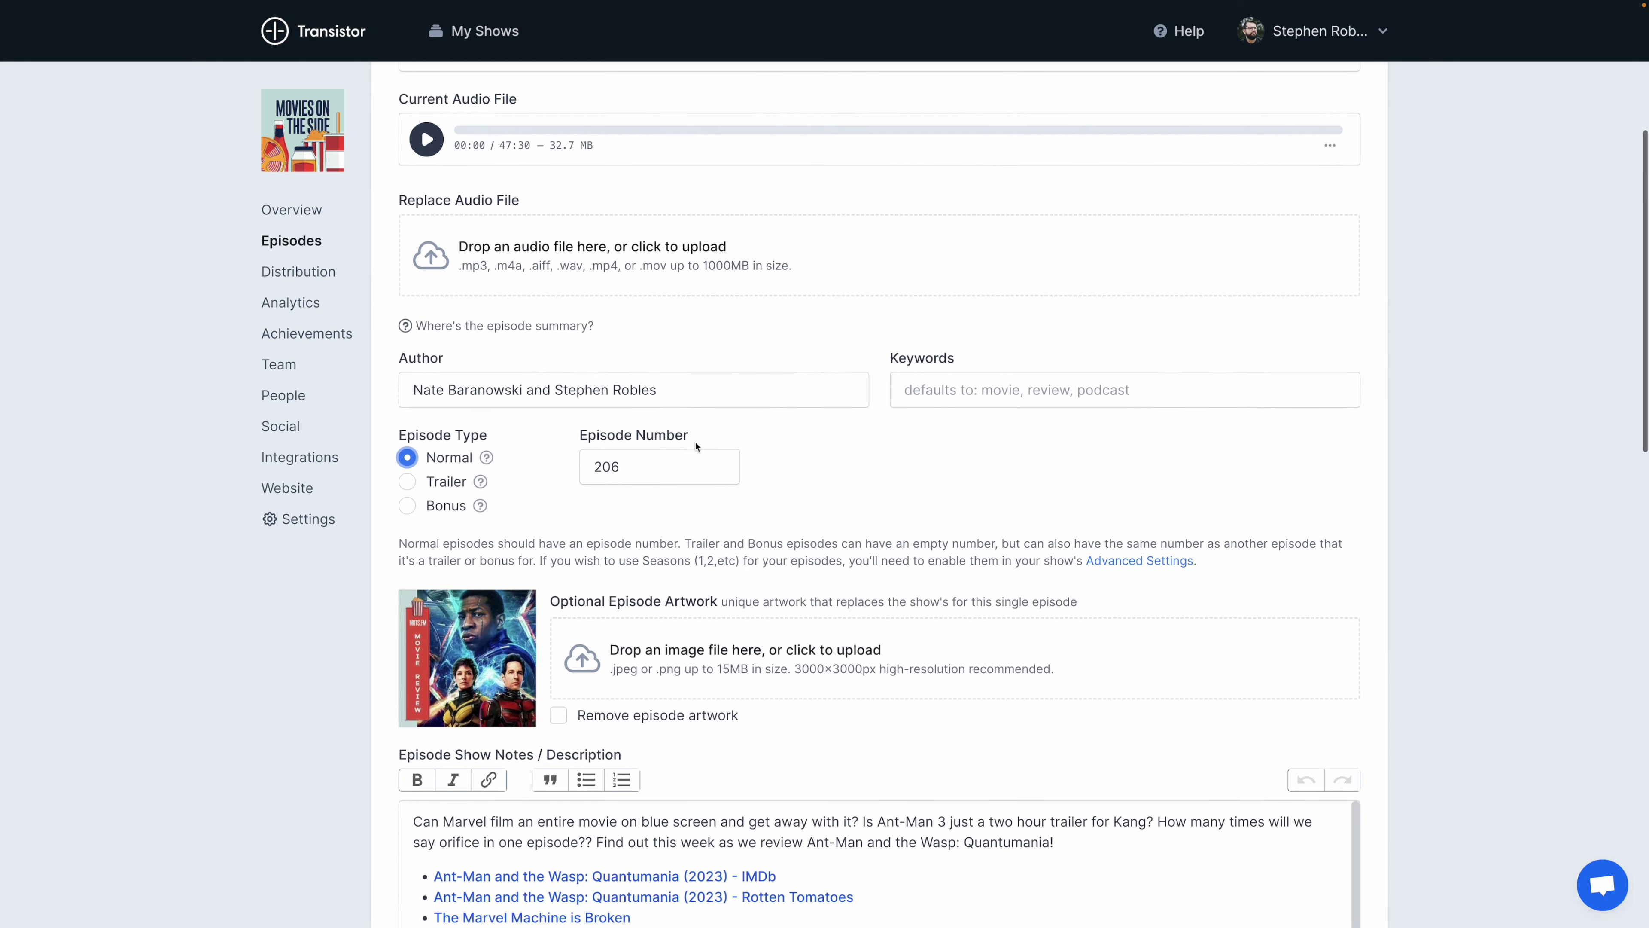
scroll(695, 442, down, 7)
scroll(214, 562, down, 12)
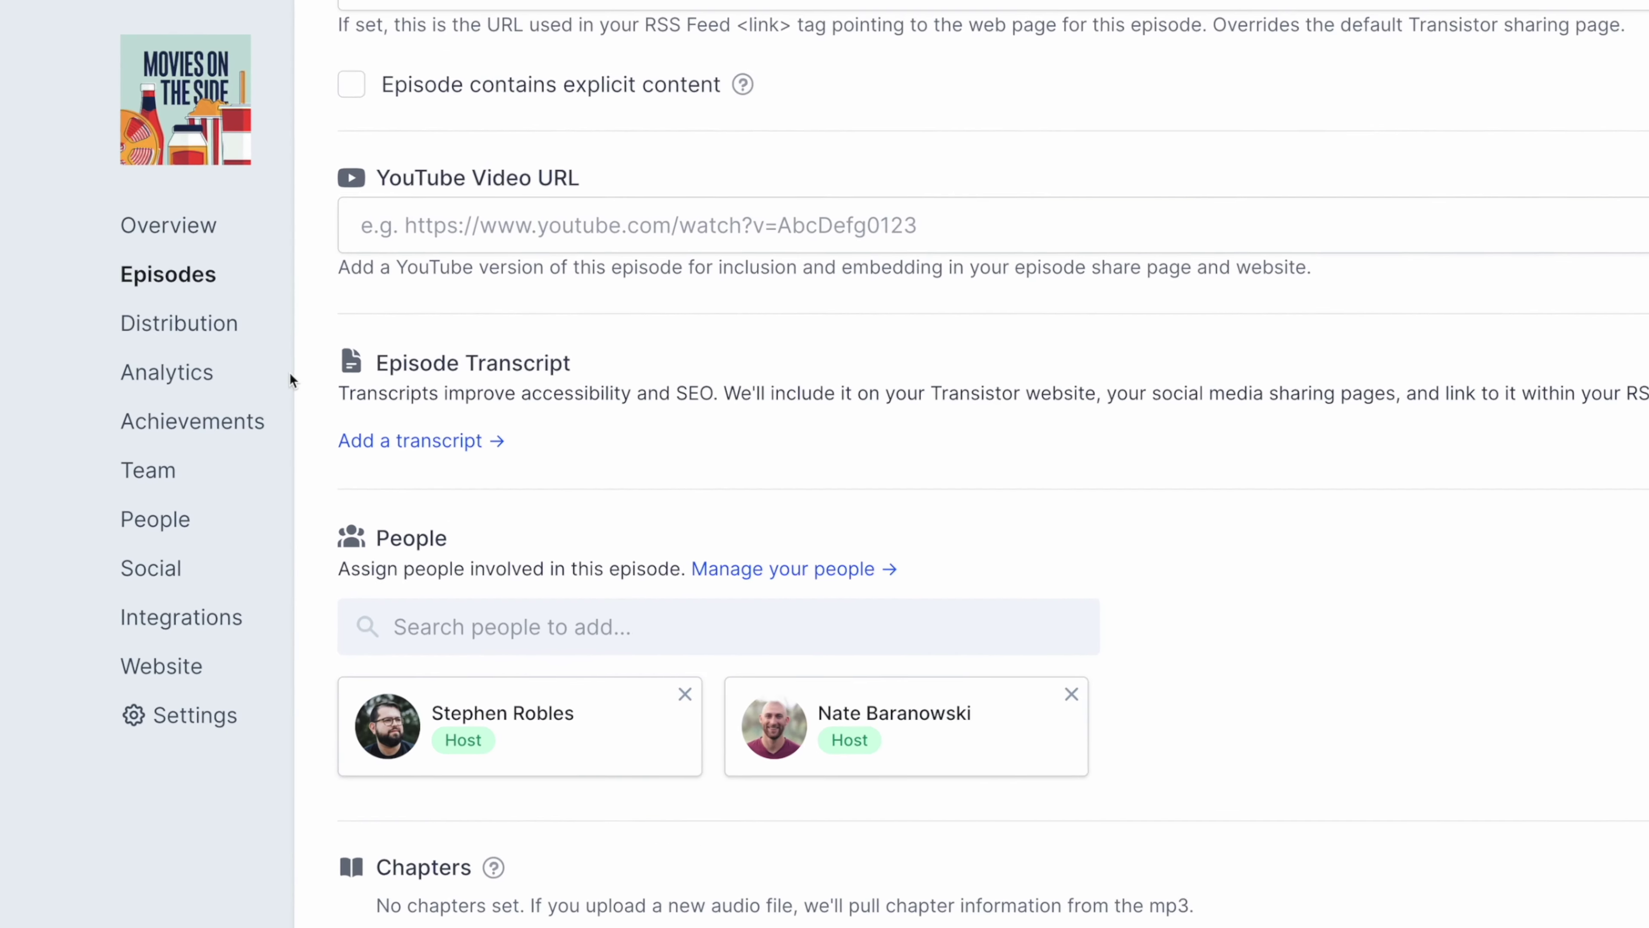
click(402, 443)
click(441, 529)
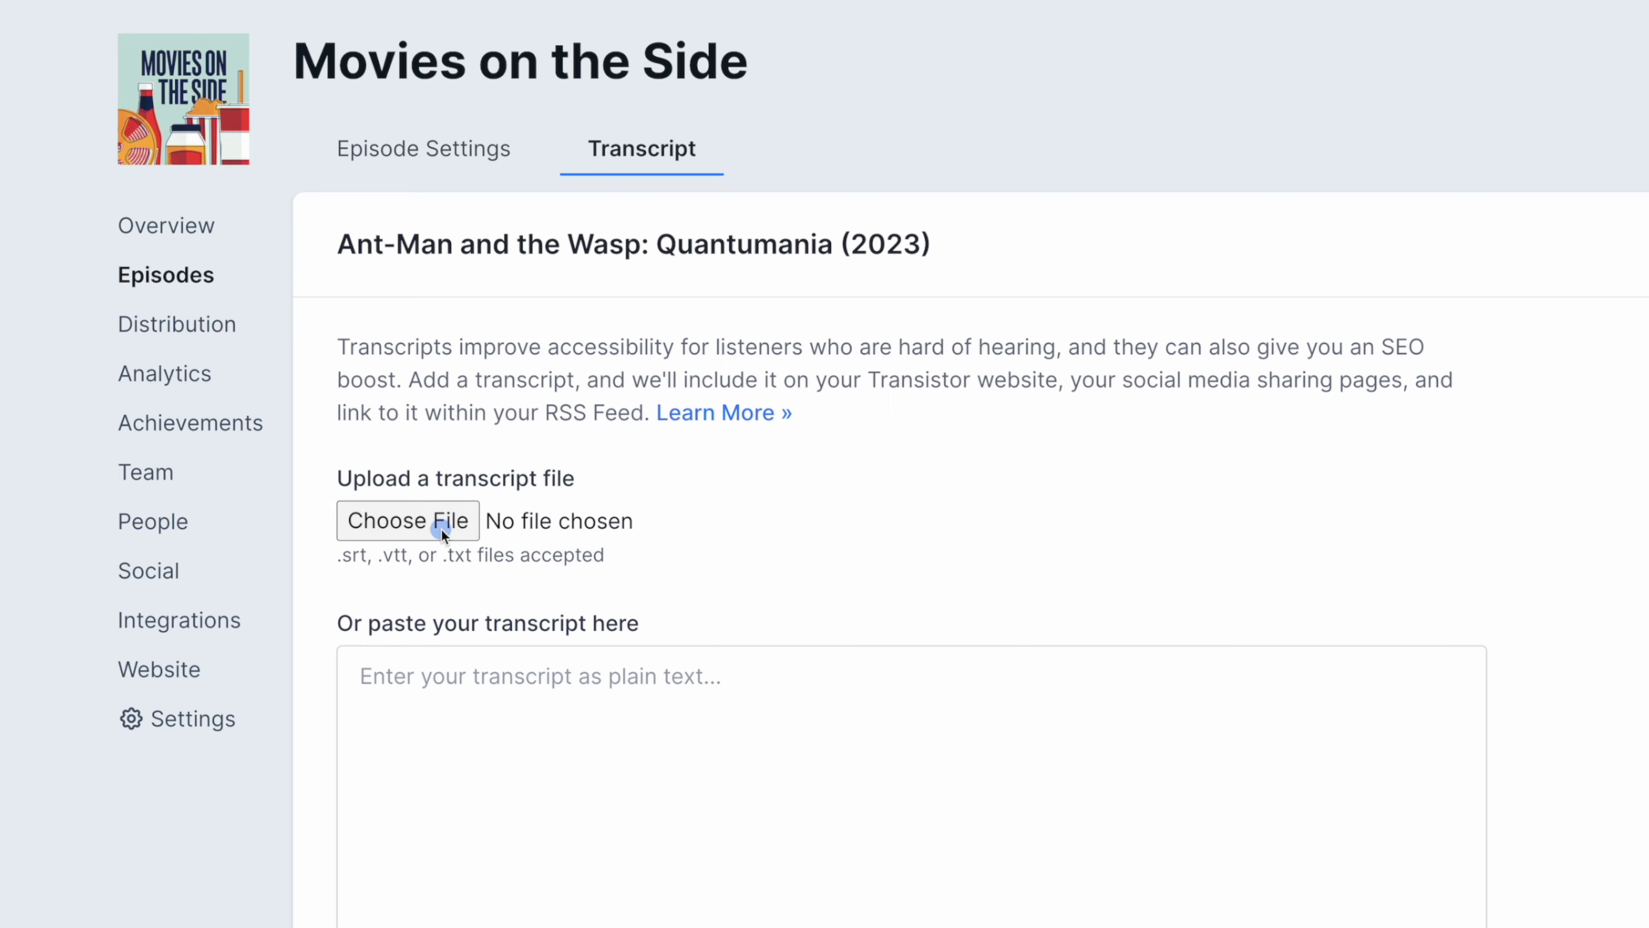
click(847, 547)
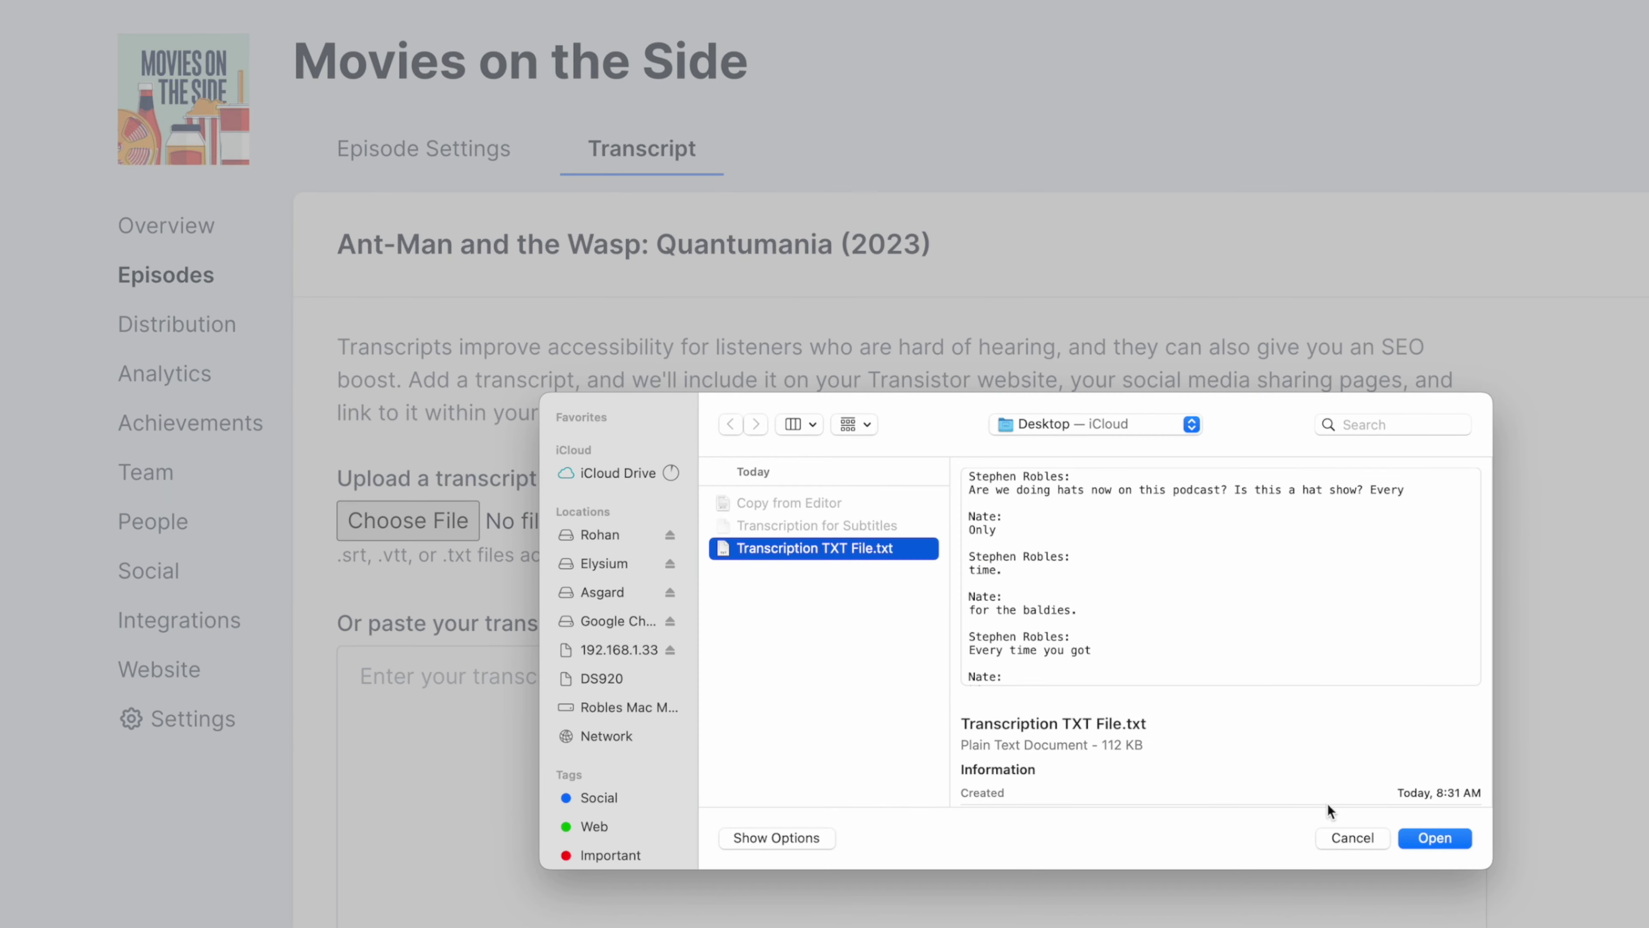
click(1434, 837)
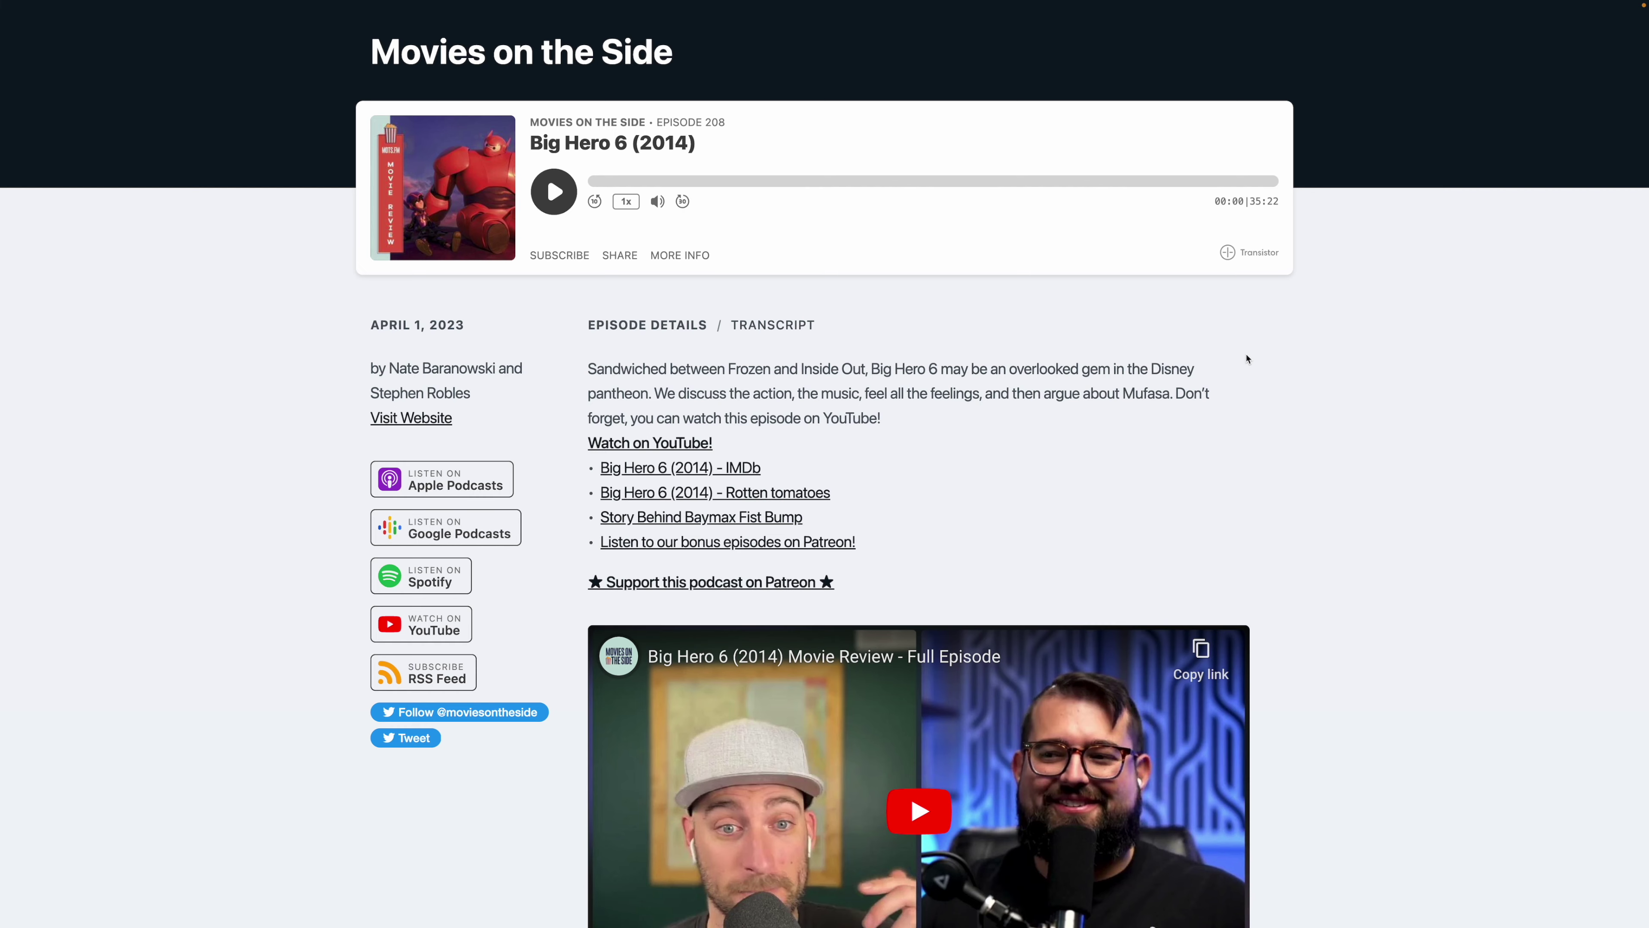
- Switch the public Big Hero 6 (2014) episode page to its Transcript tab and scroll through it
click(786, 324)
scroll(841, 372, down, 20)
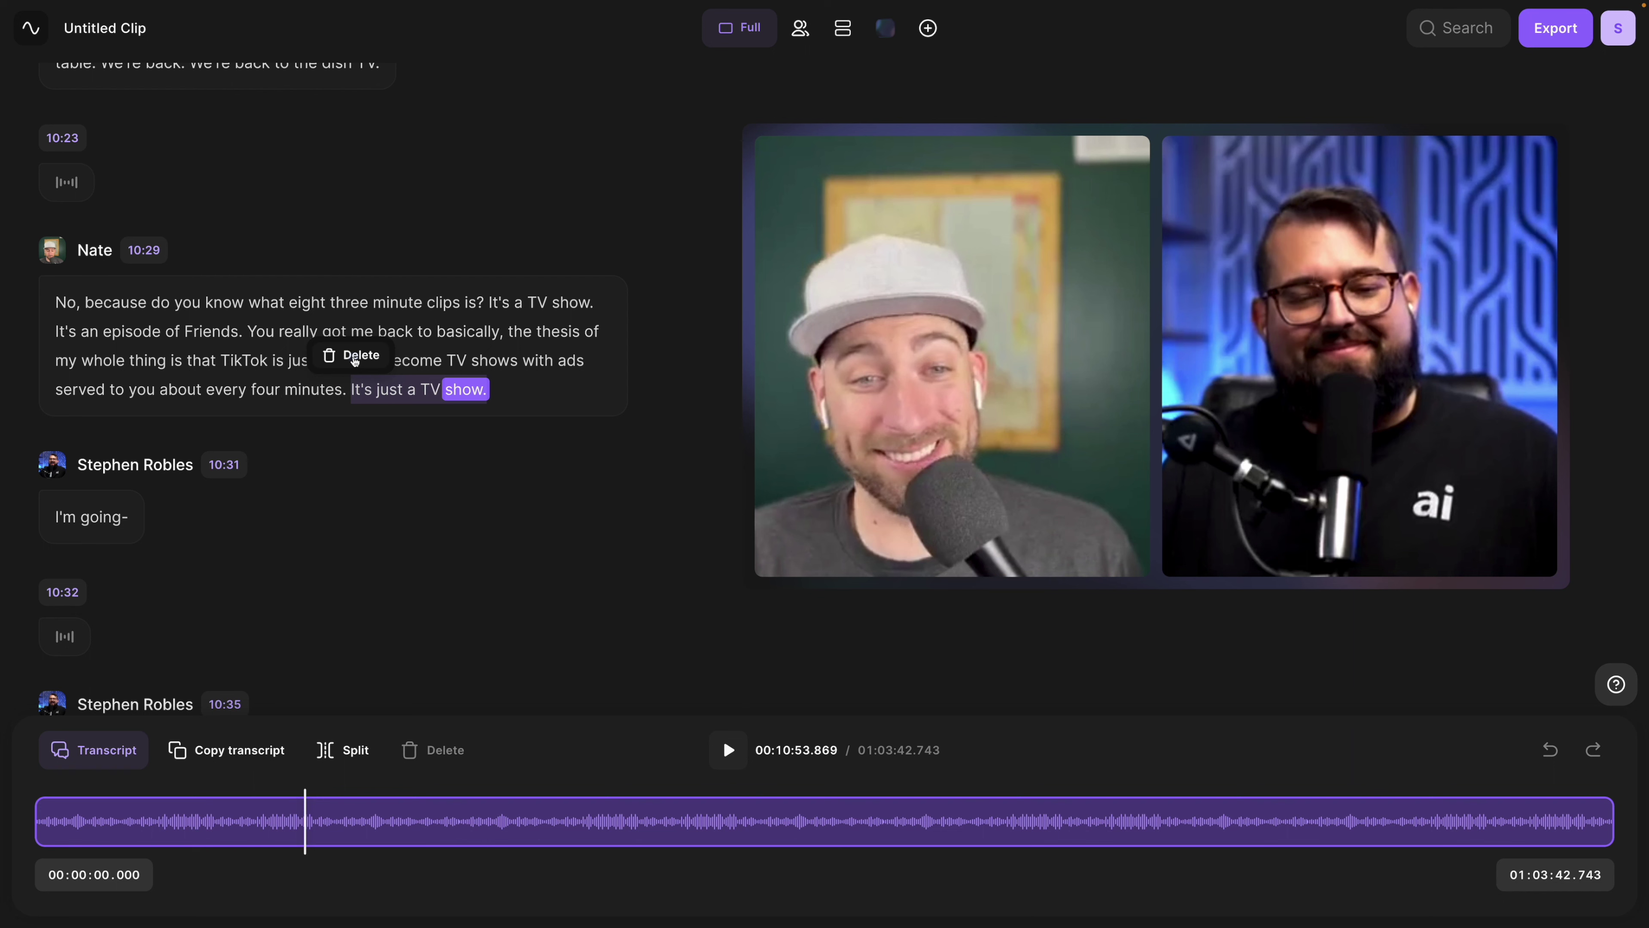
- Delete "It's just a TV show" and the passage ending "put this on social", then open Export options
click(355, 358)
scroll(392, 408, down, 2)
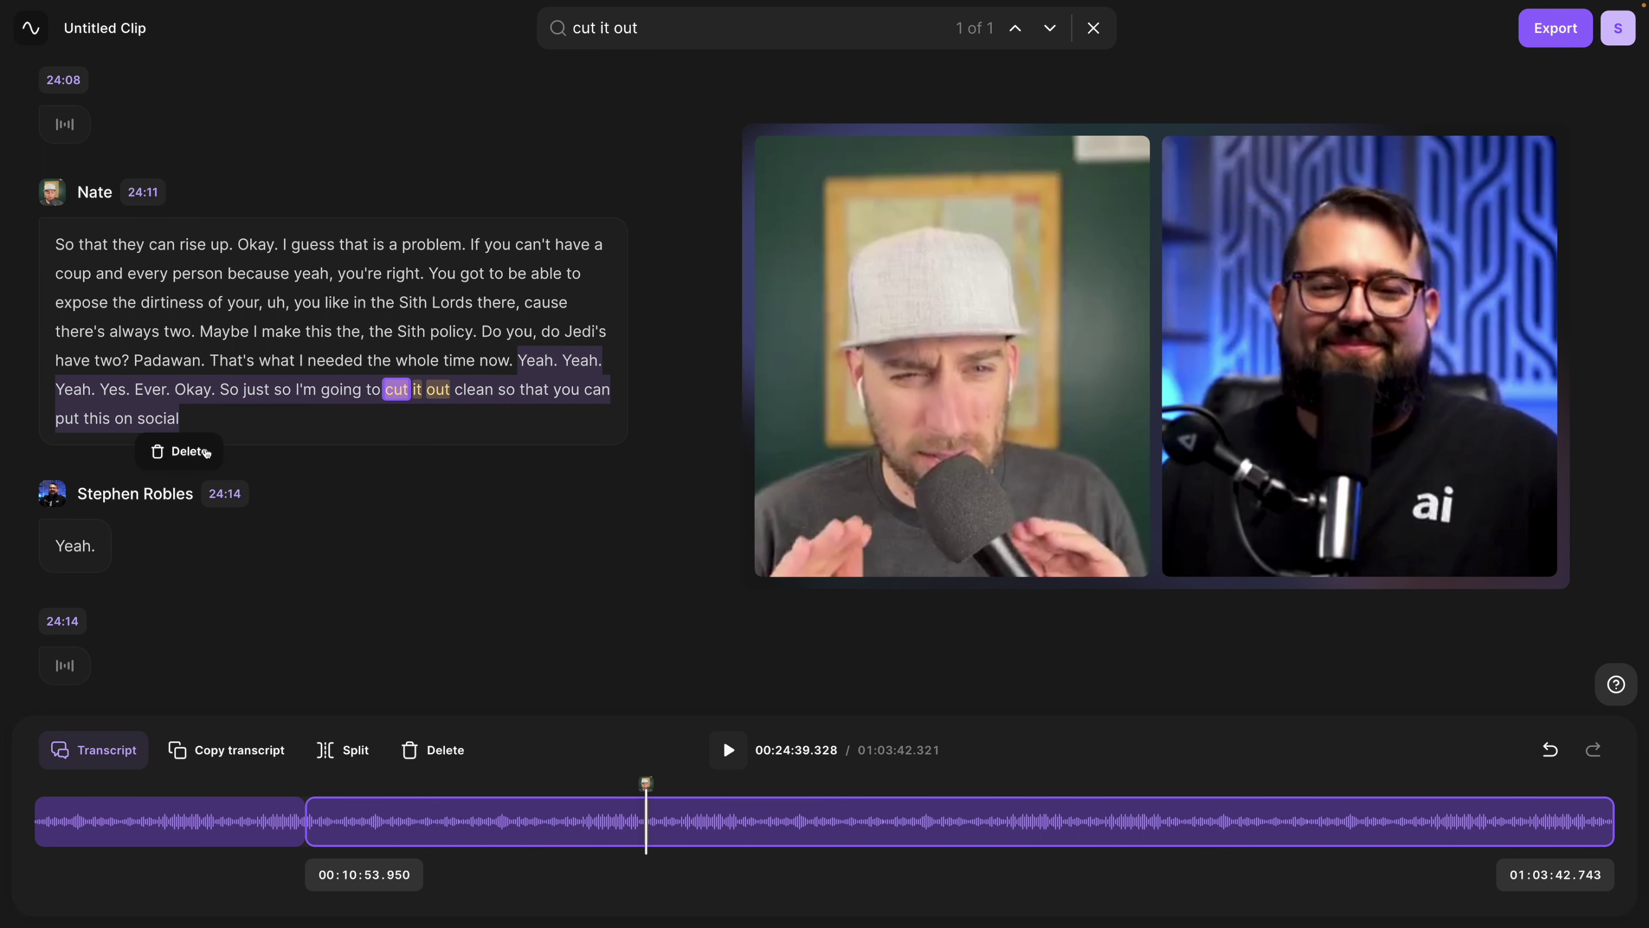
click(202, 453)
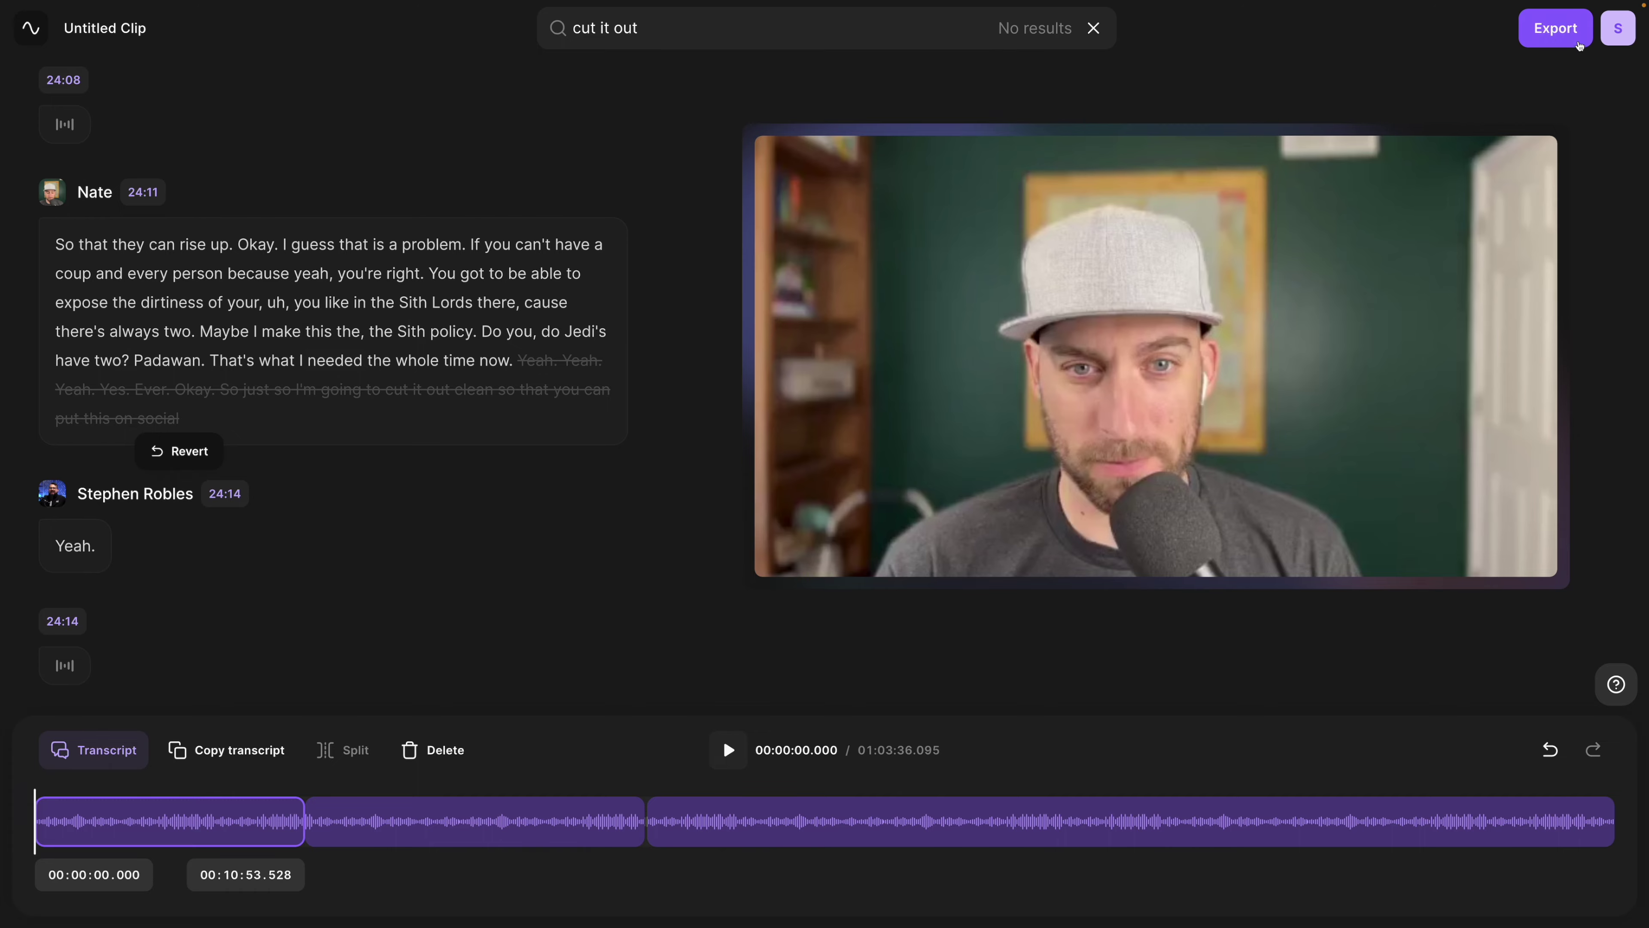
click(1581, 46)
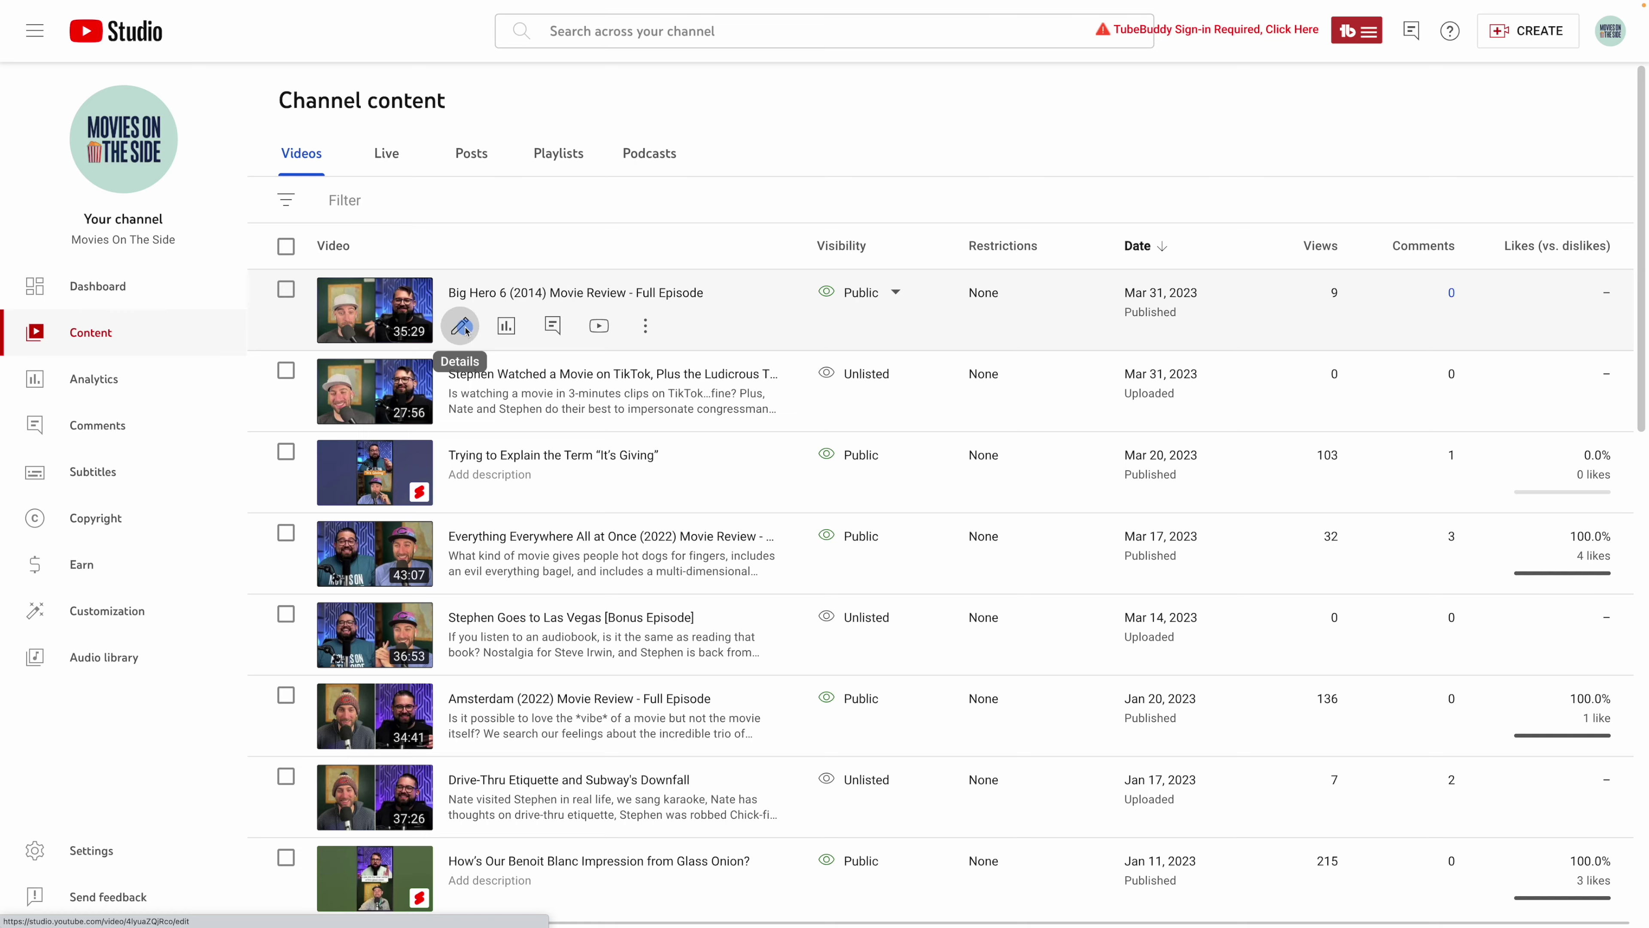
- Add English as a subtitle language on the Big Hero 6 video
click(460, 324)
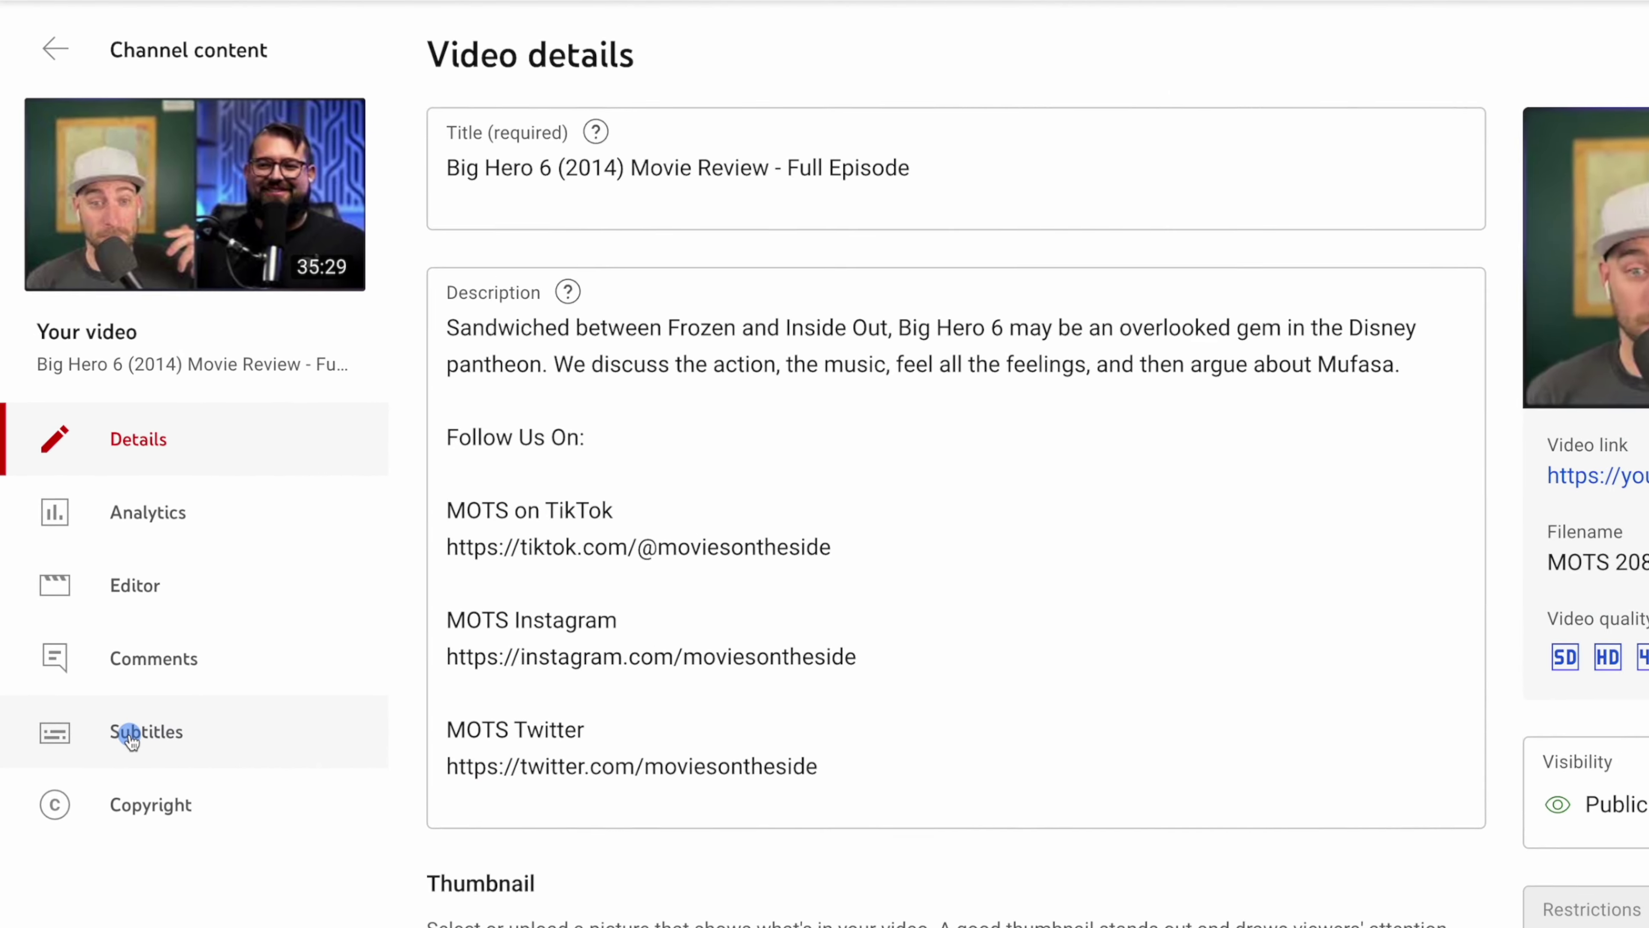
click(85, 529)
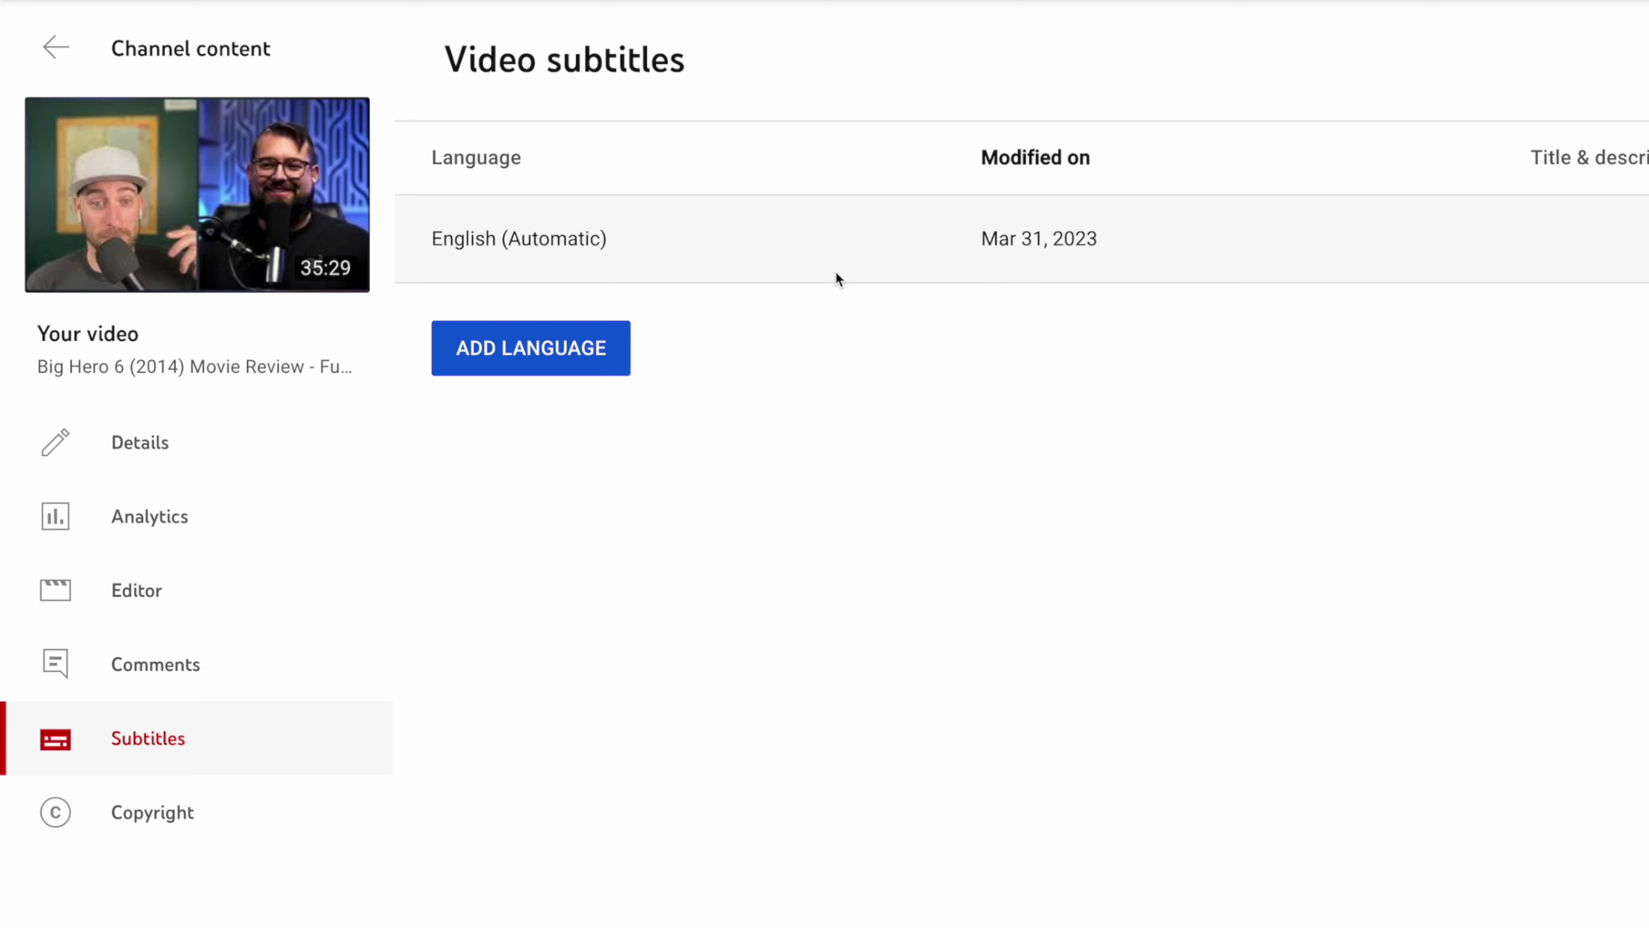
click(549, 362)
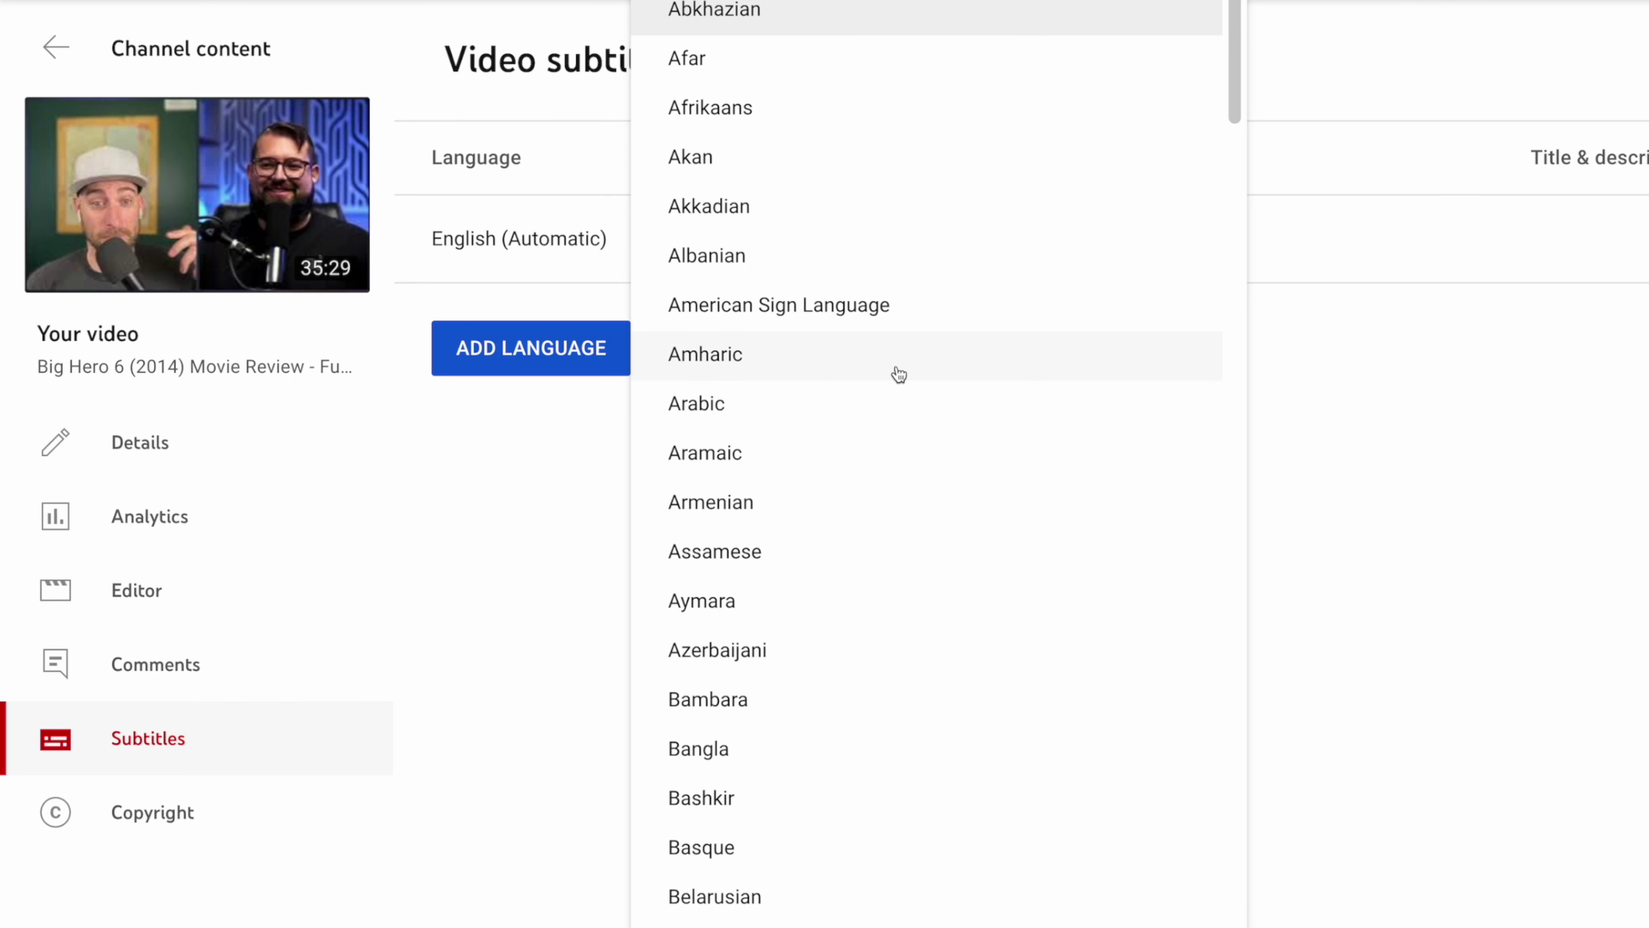
scroll(913, 468, down, 10)
click(820, 847)
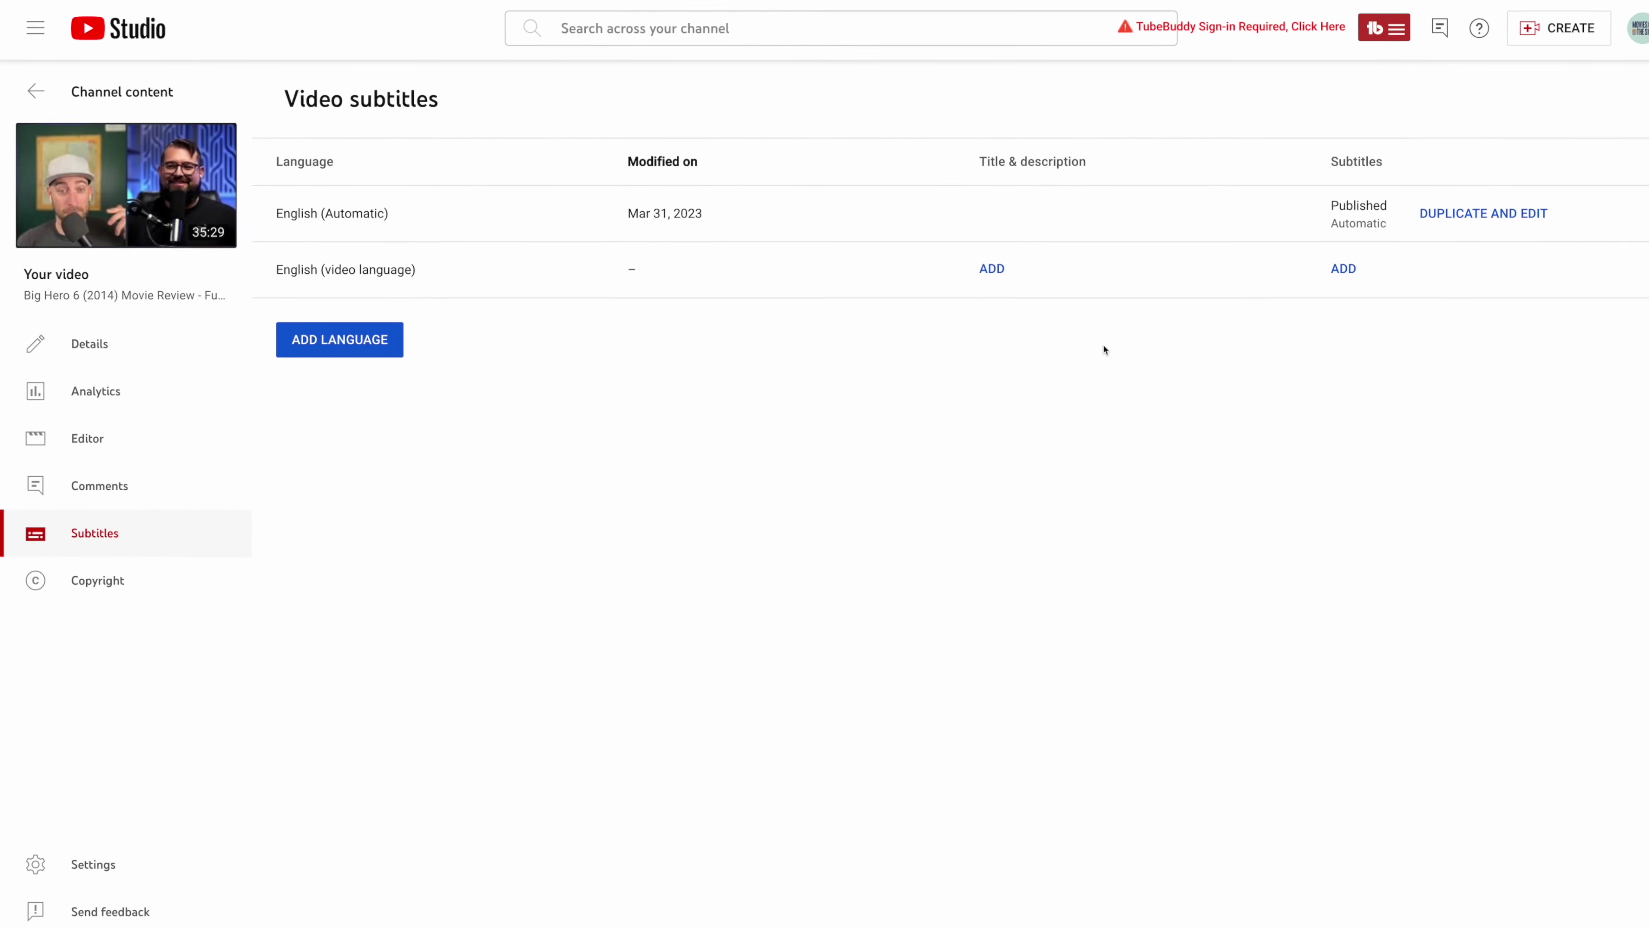
- Upload the Transcription for Subtitles file as the English subtitles
click(1328, 283)
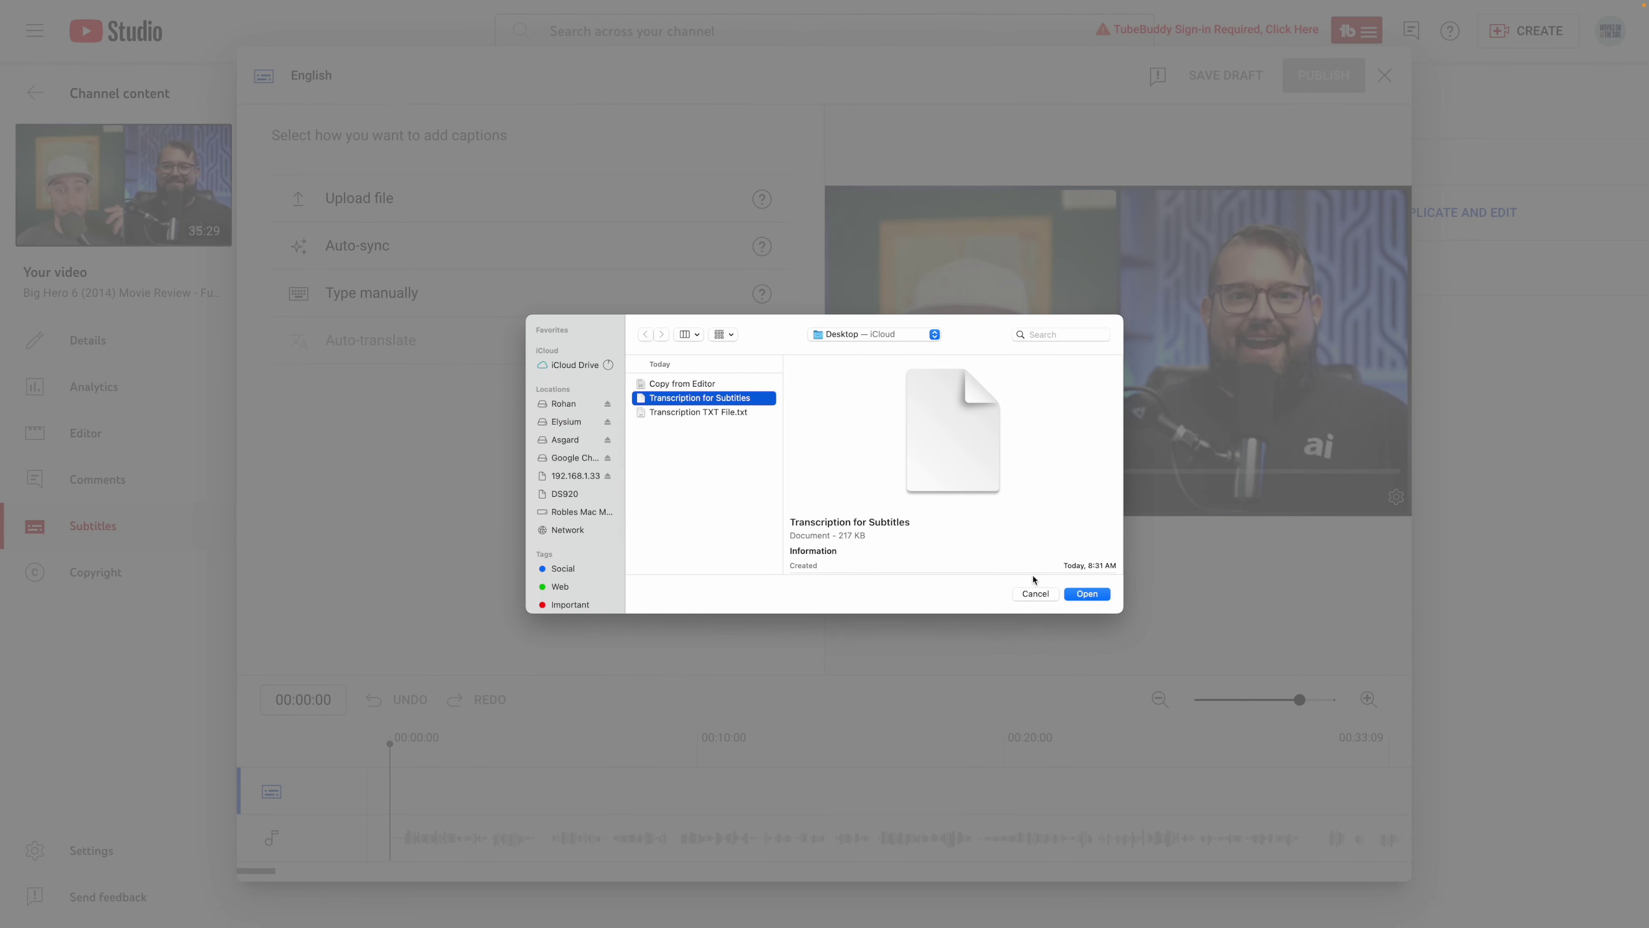
click(1087, 594)
click(953, 549)
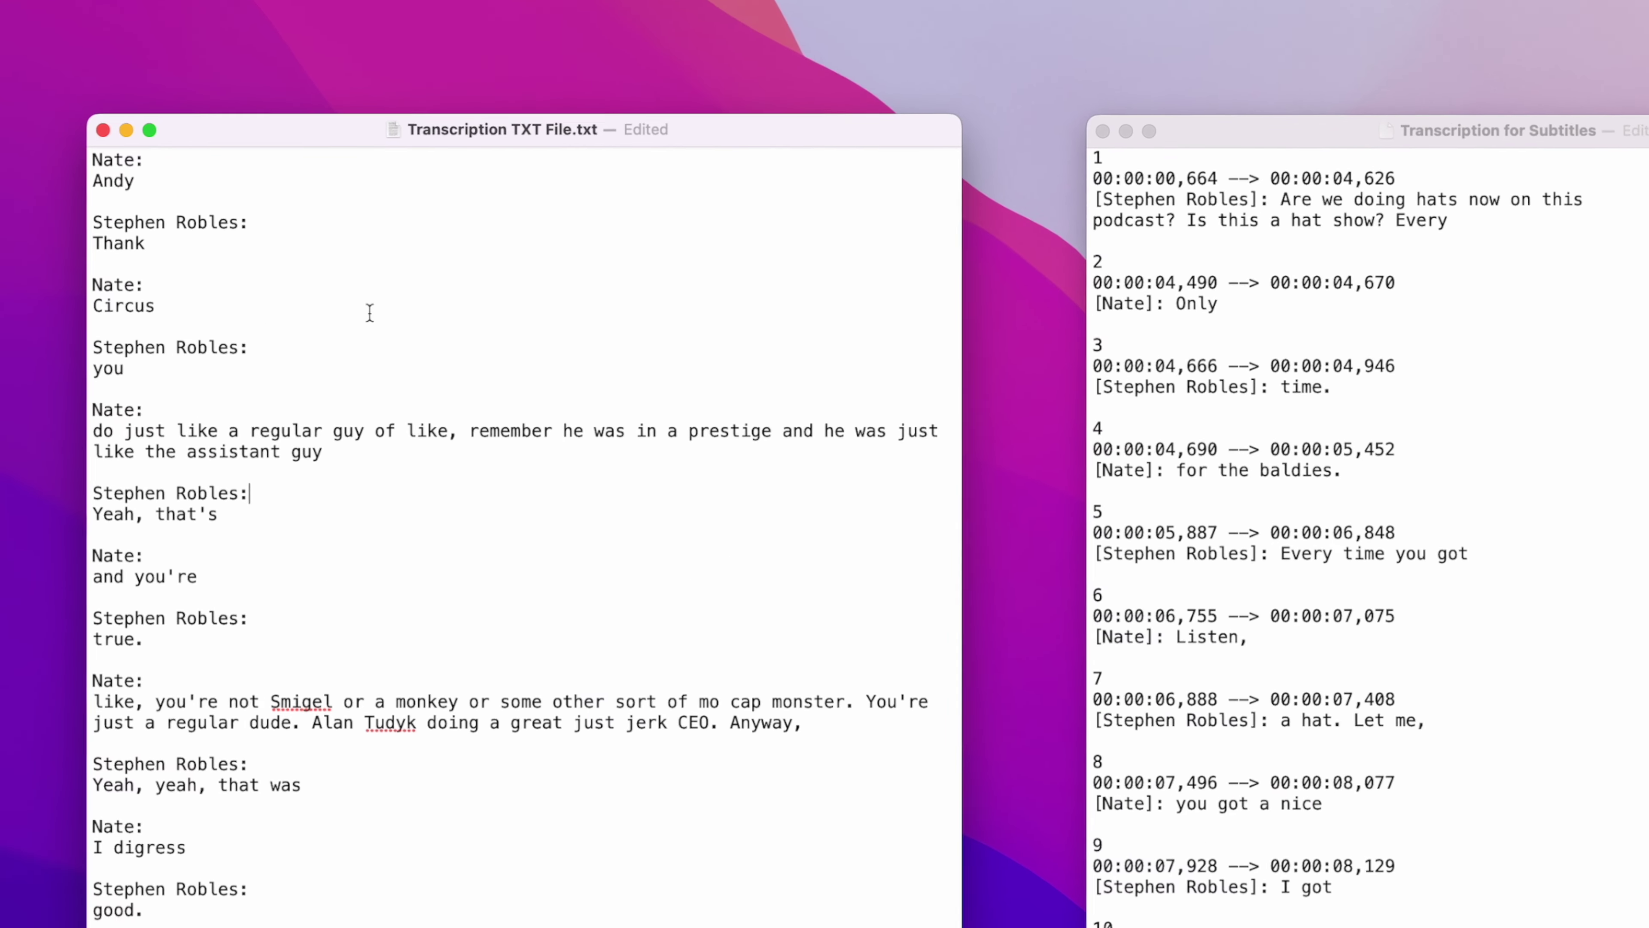
- Select all the text in Transcription TXT File.txt
key(super+a)
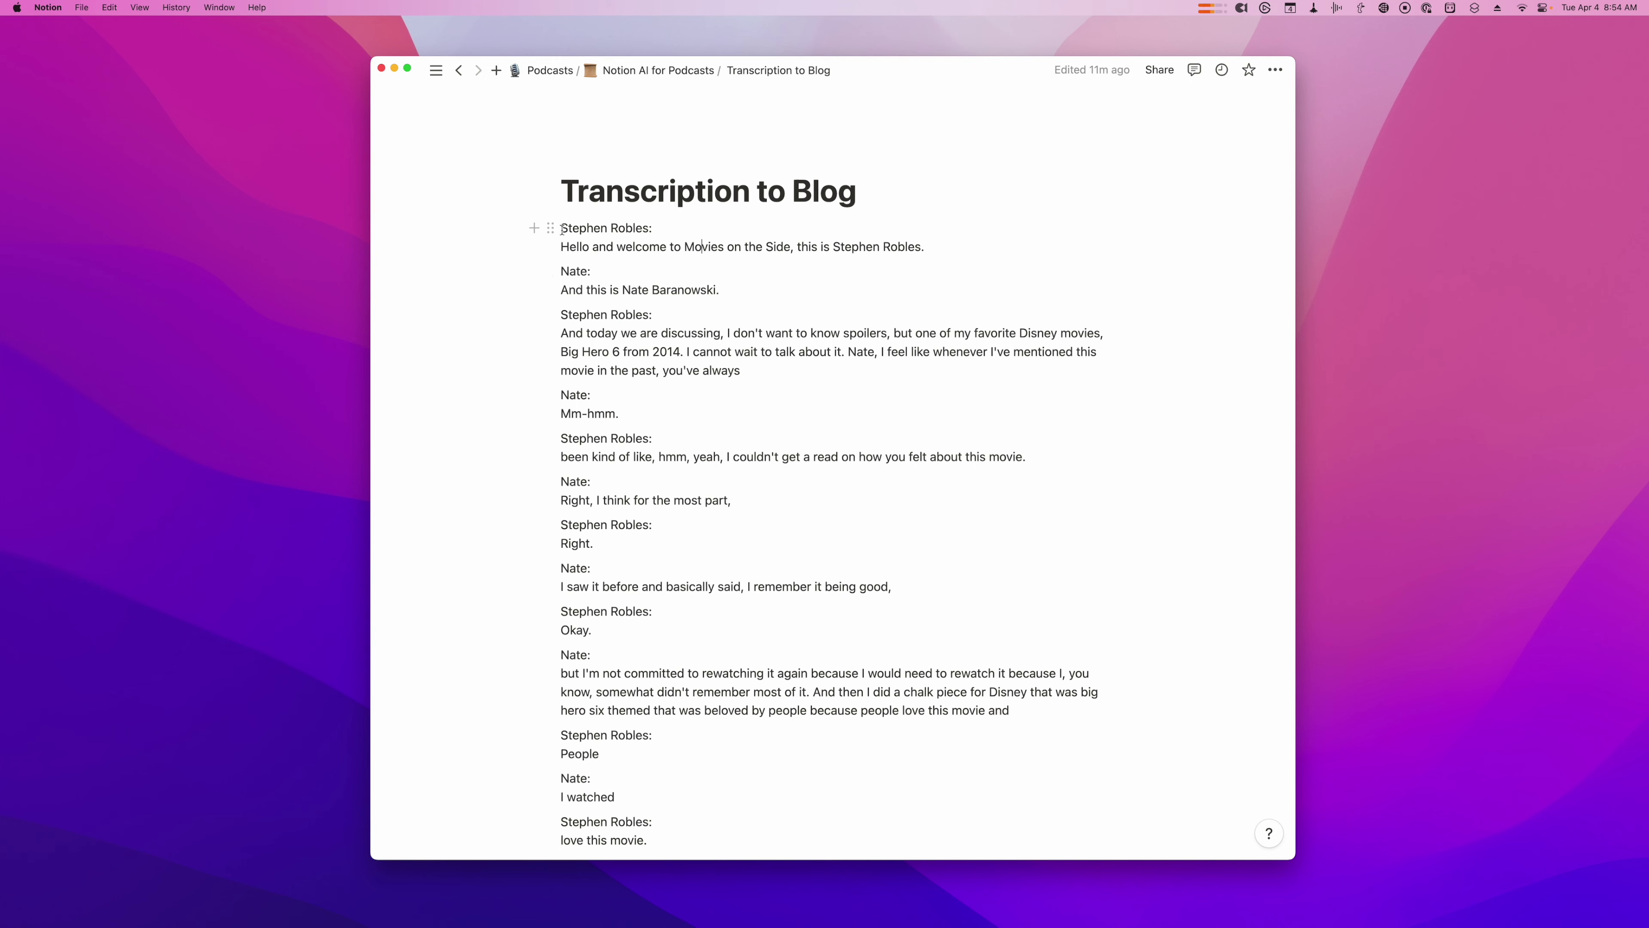
- Ask Notion AI to turn the selected transcript blocks into a 500-word blog post
scroll(1233, 214, down, 3)
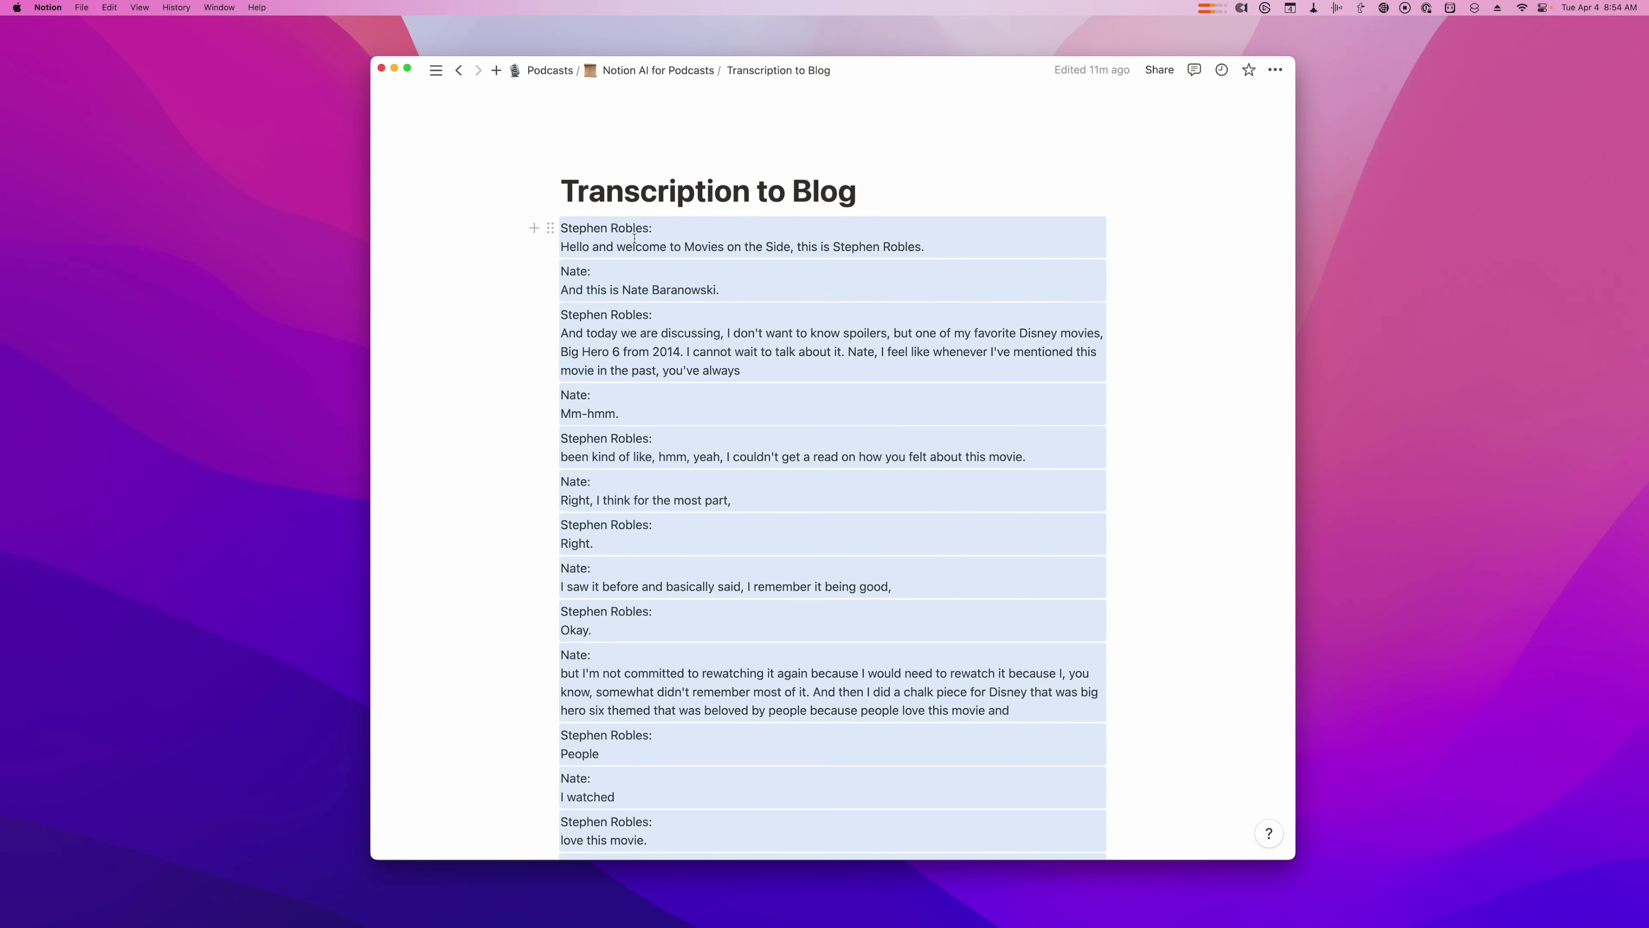
click(552, 231)
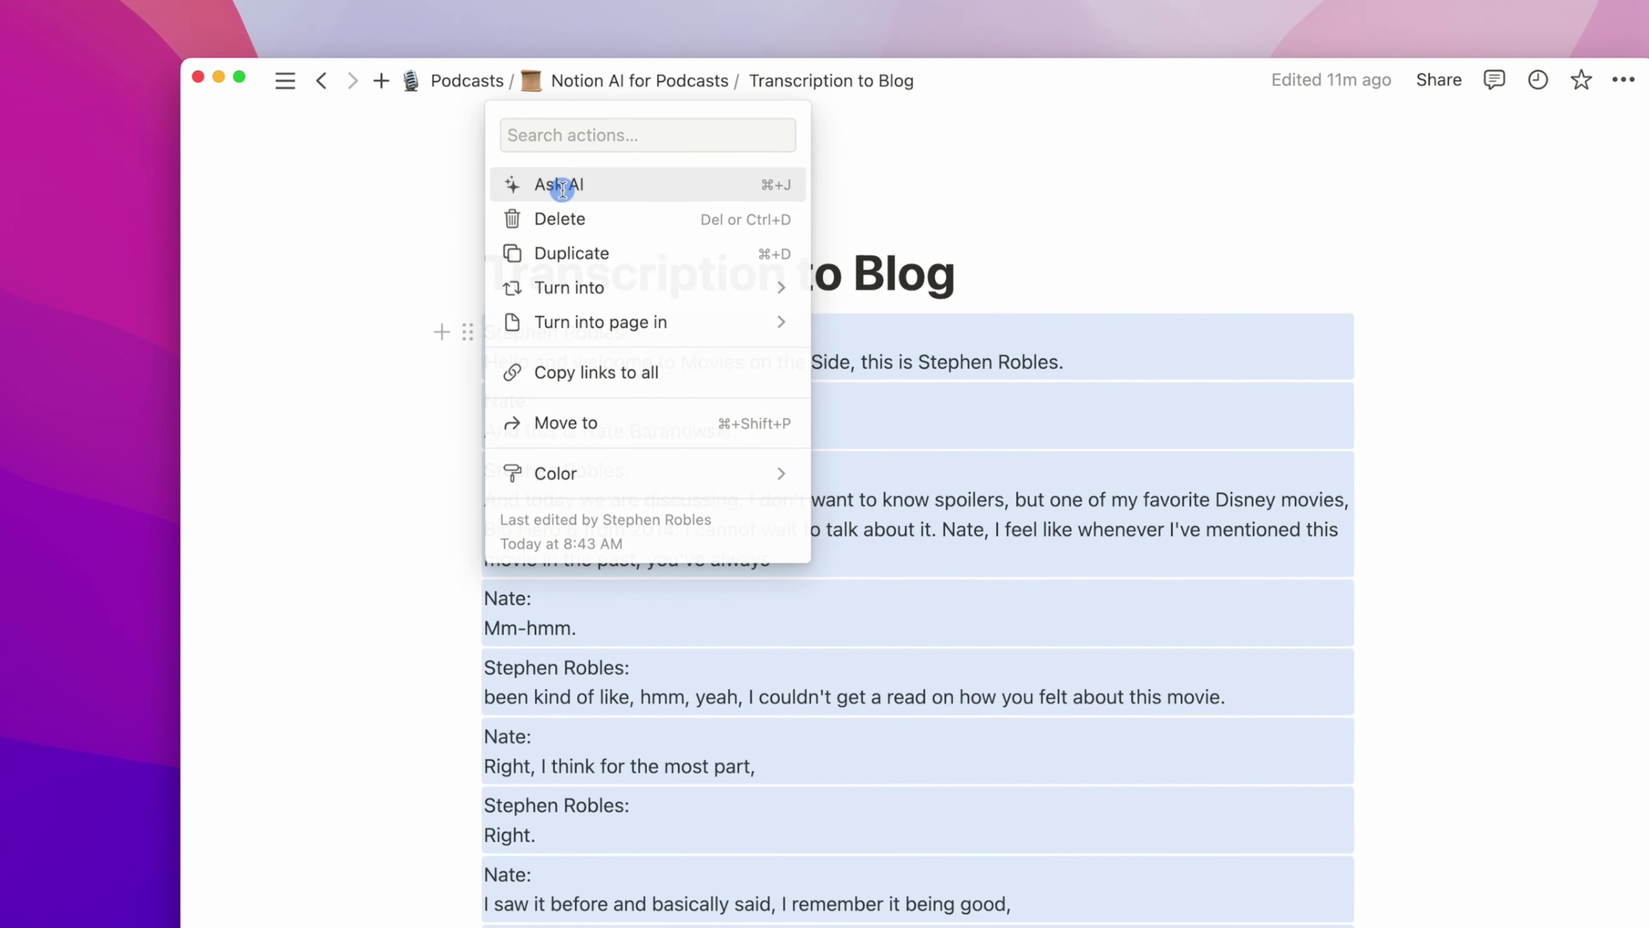
click(560, 184)
text(Write a blog post based on this podcast transcription)
text(500 )
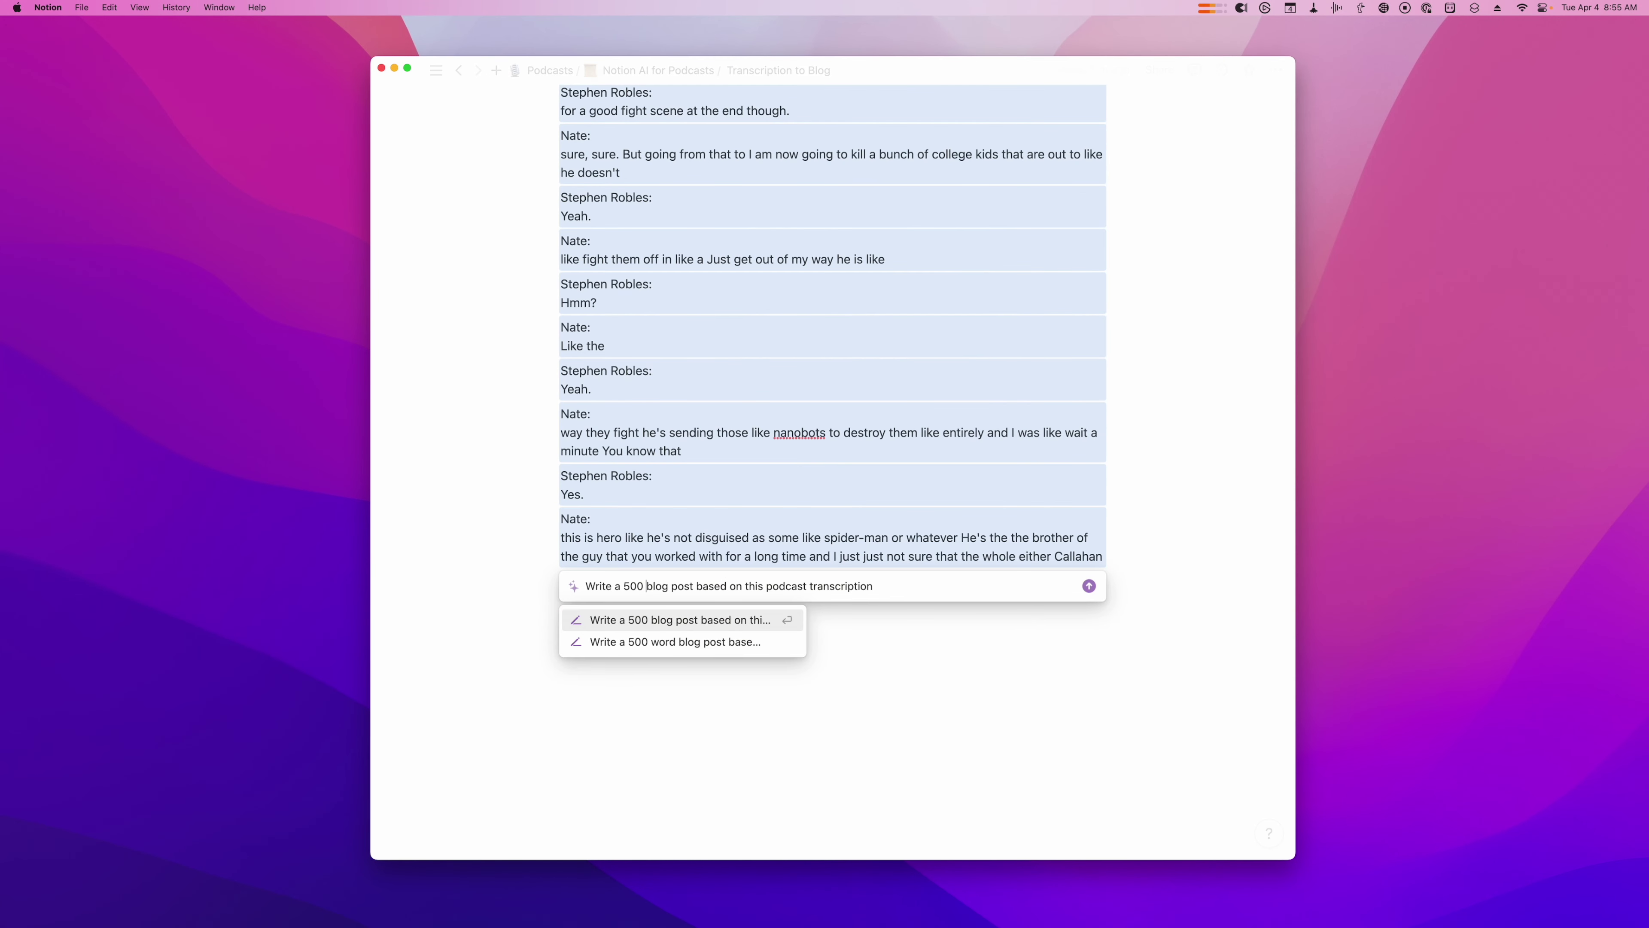
text(word)
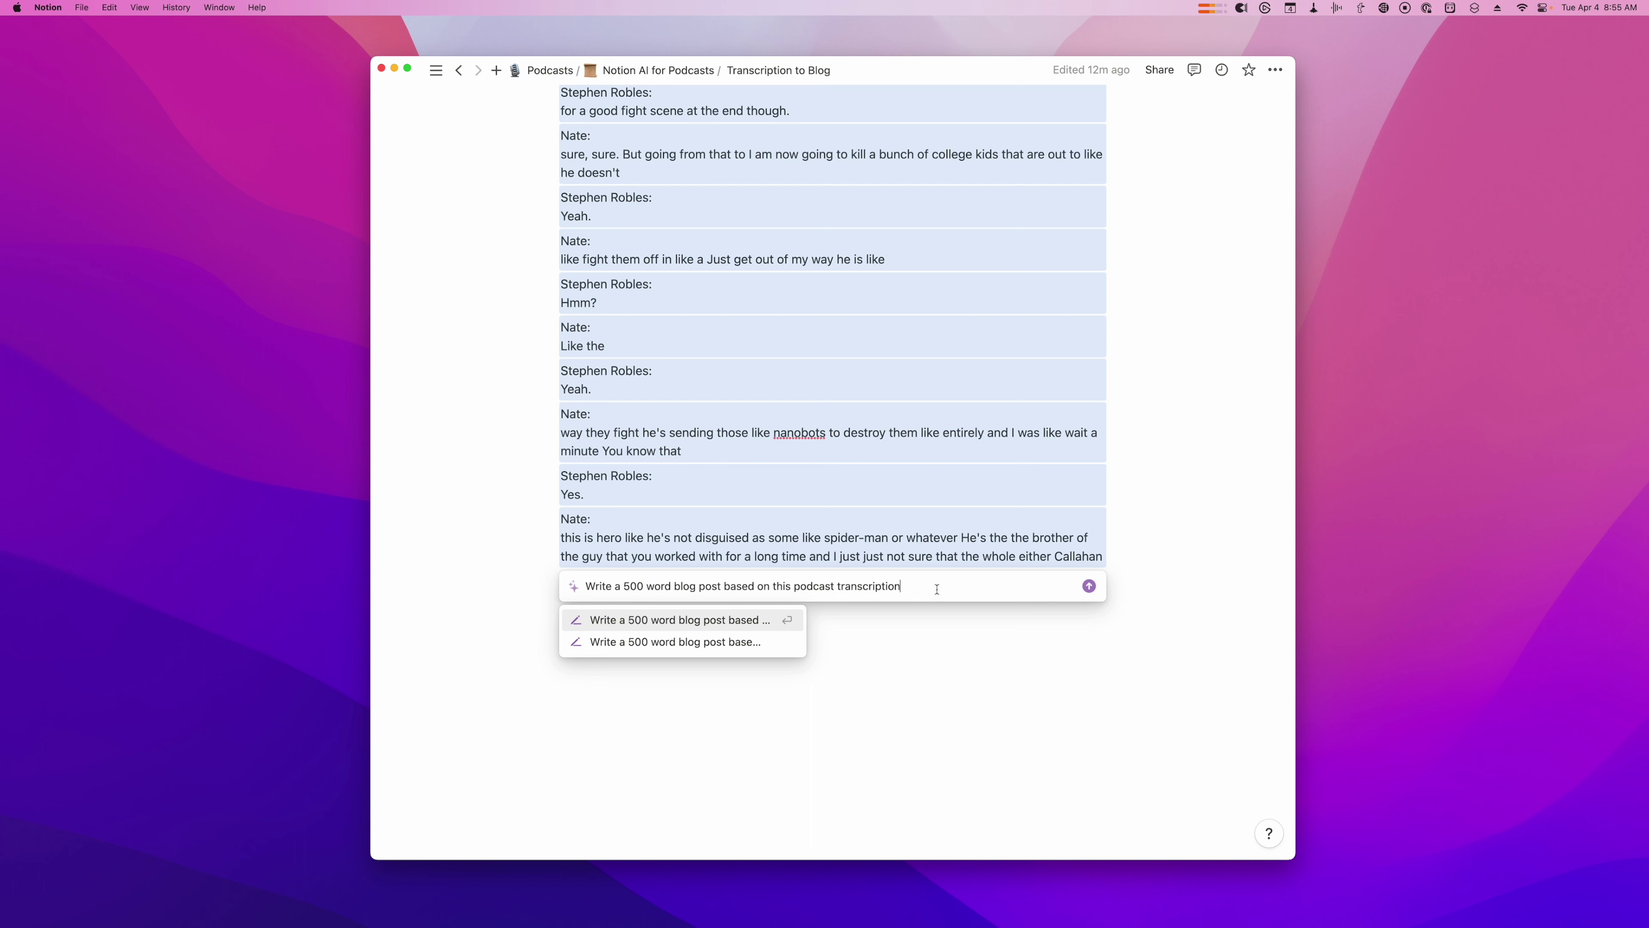
key(Return)
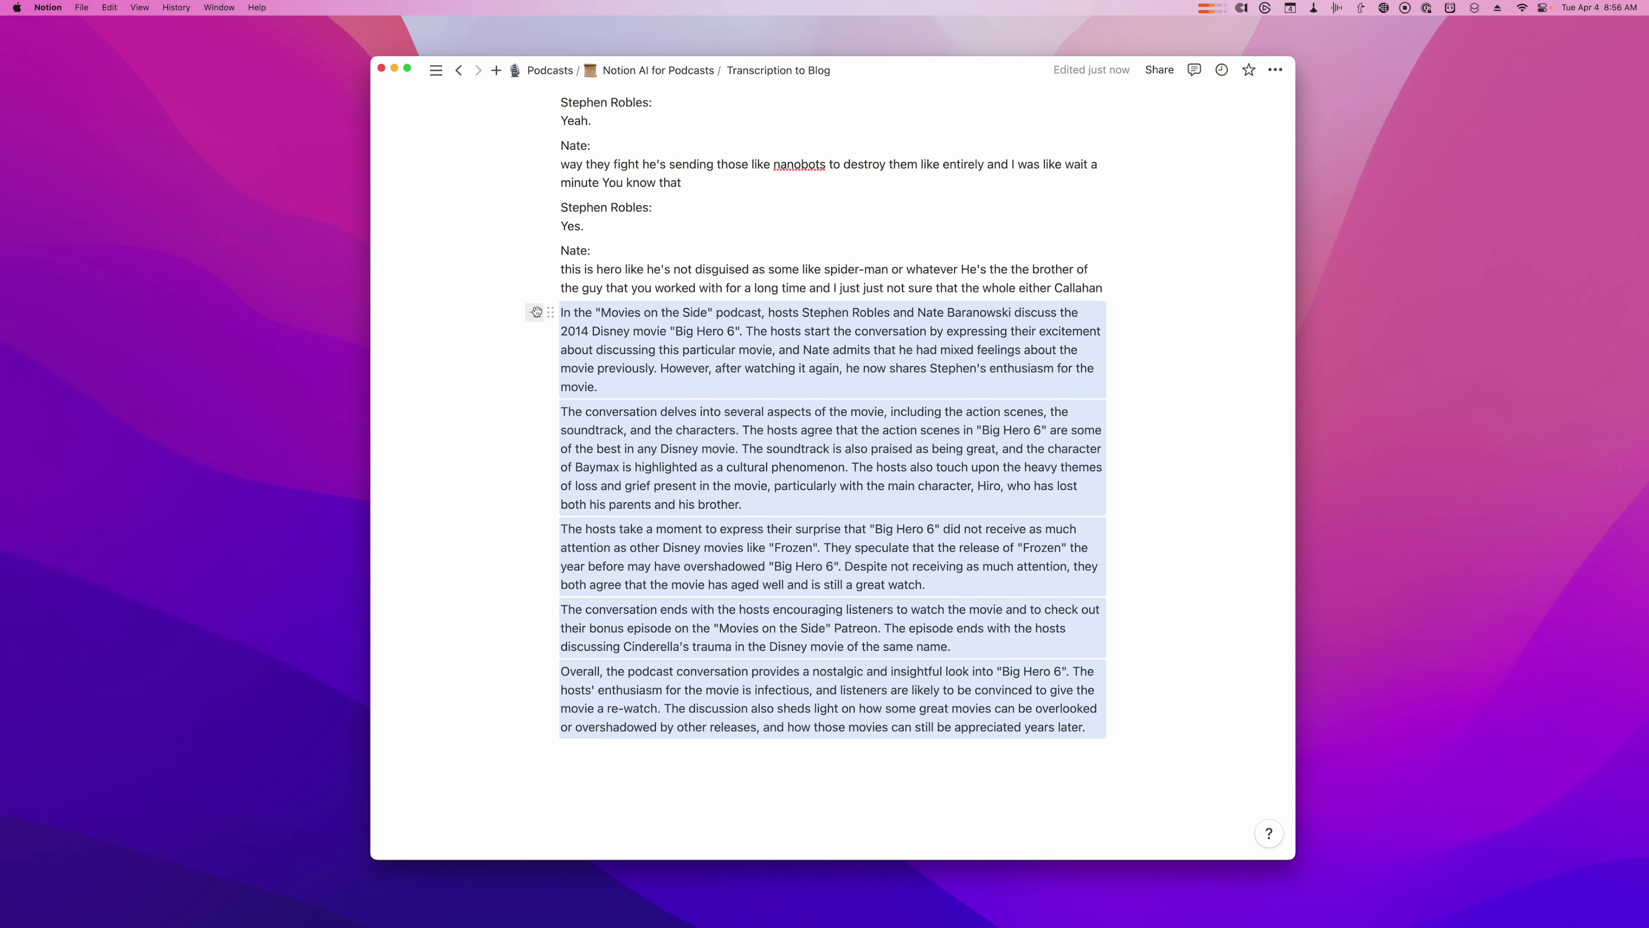
- Ask Notion AI on the blog post to "Create five tweets promoting this podcast episode"
click(550, 313)
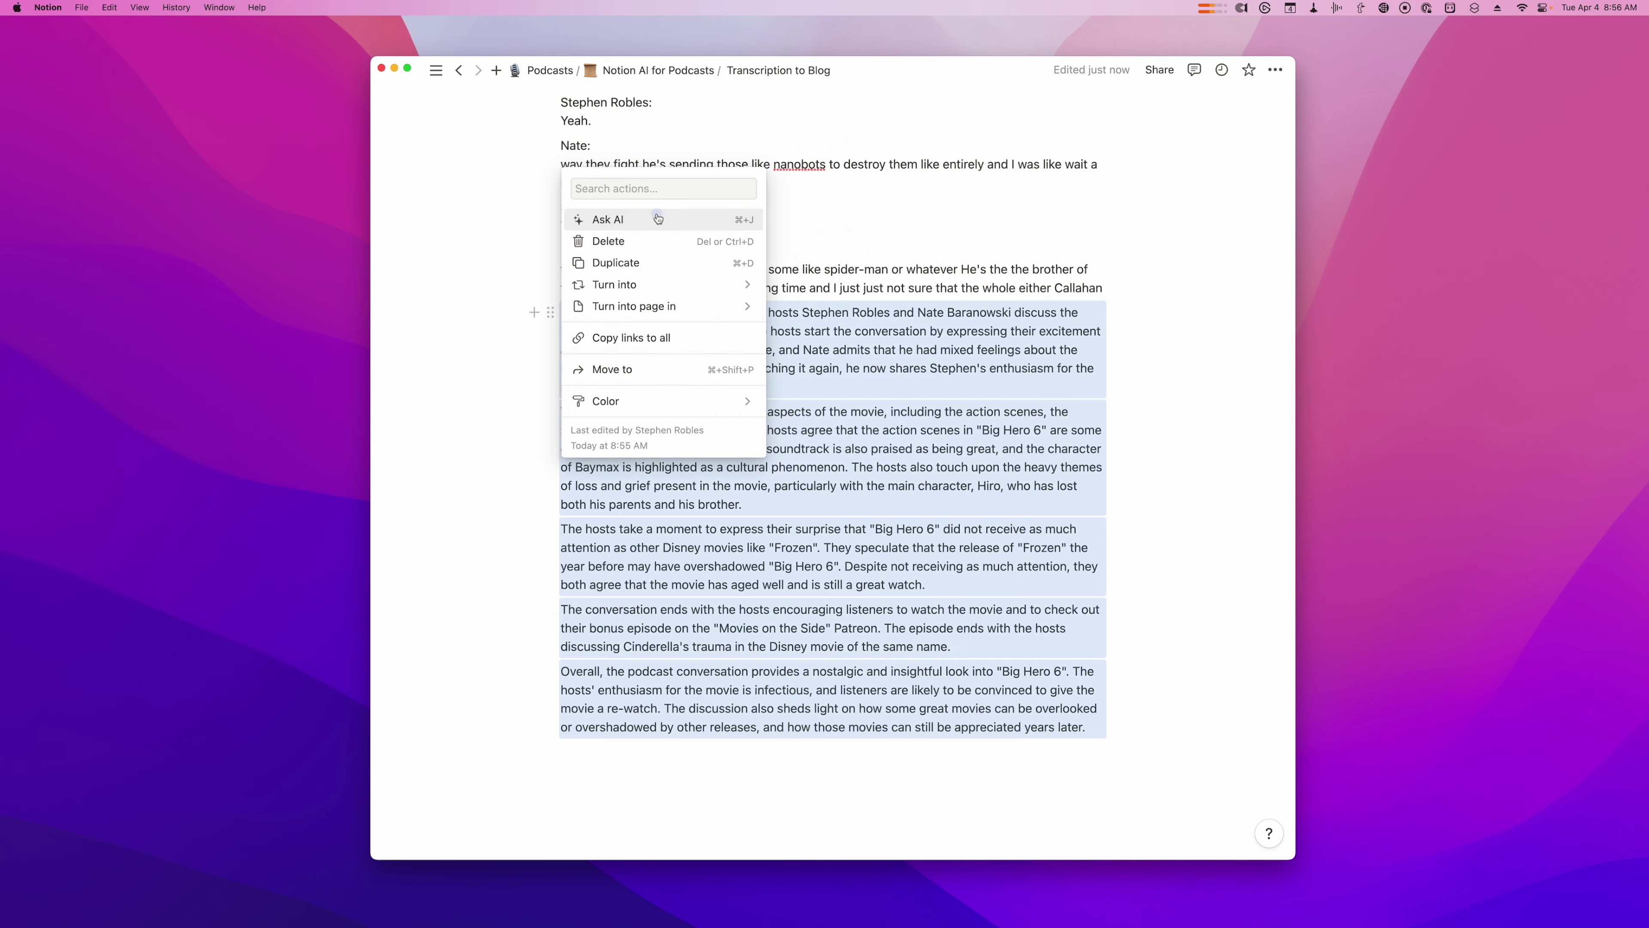
click(610, 219)
text(Create five tweets promoting this podcast episode)
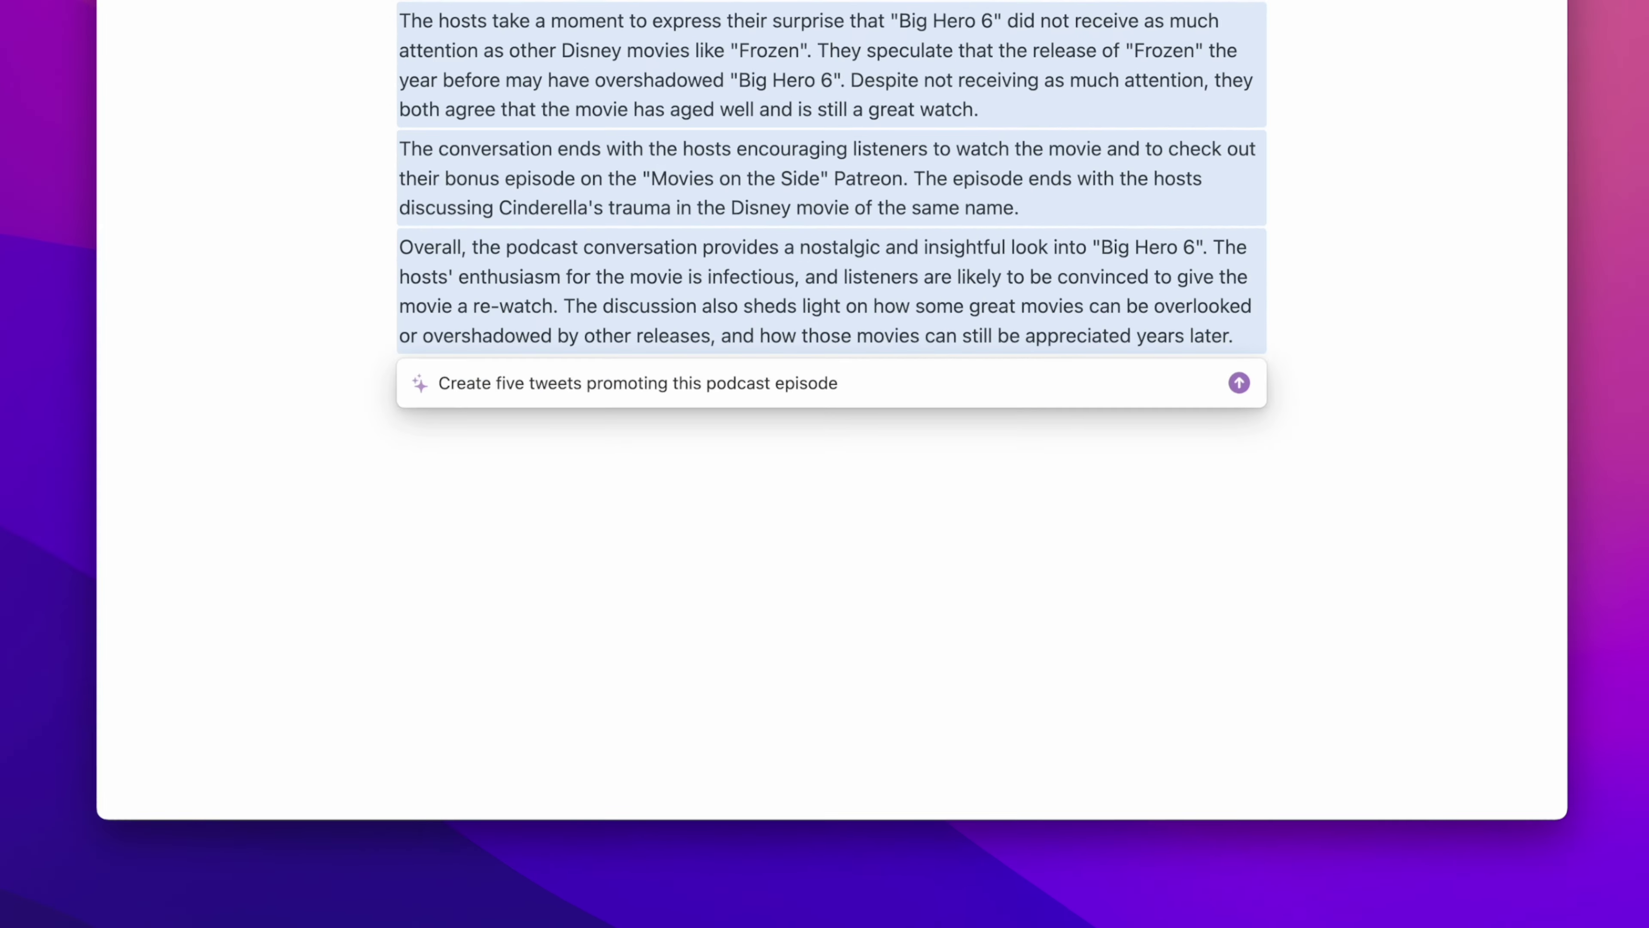
key(Return)
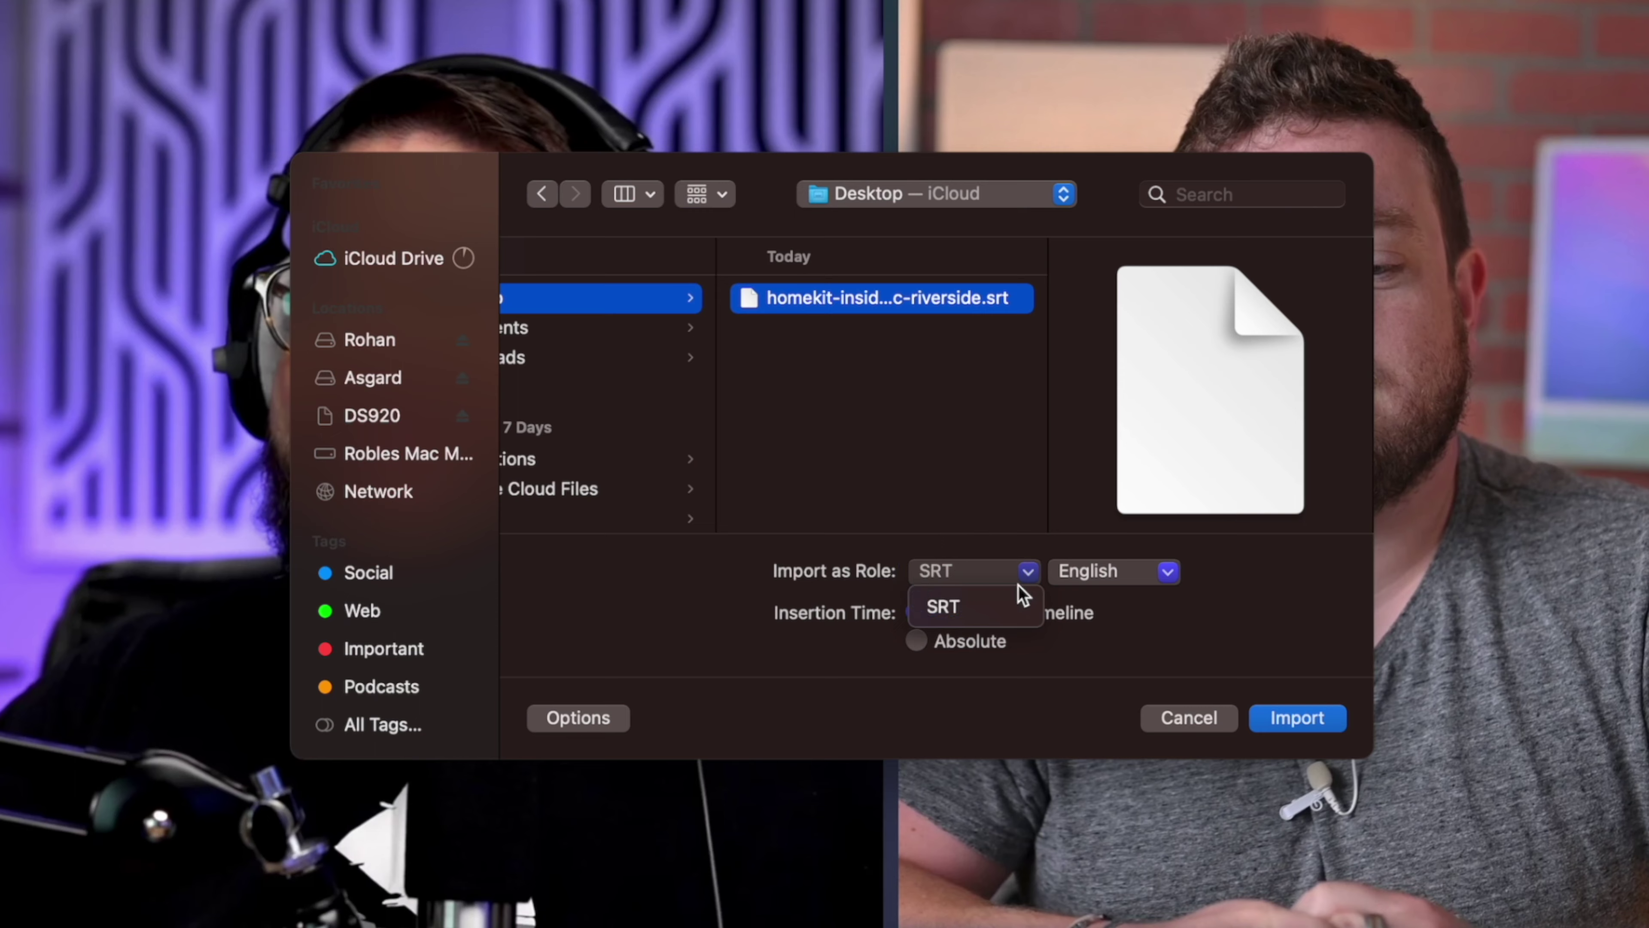
- Import the Riverside SRT captions with role SRT in English onto the Adding Captions timeline
click(989, 550)
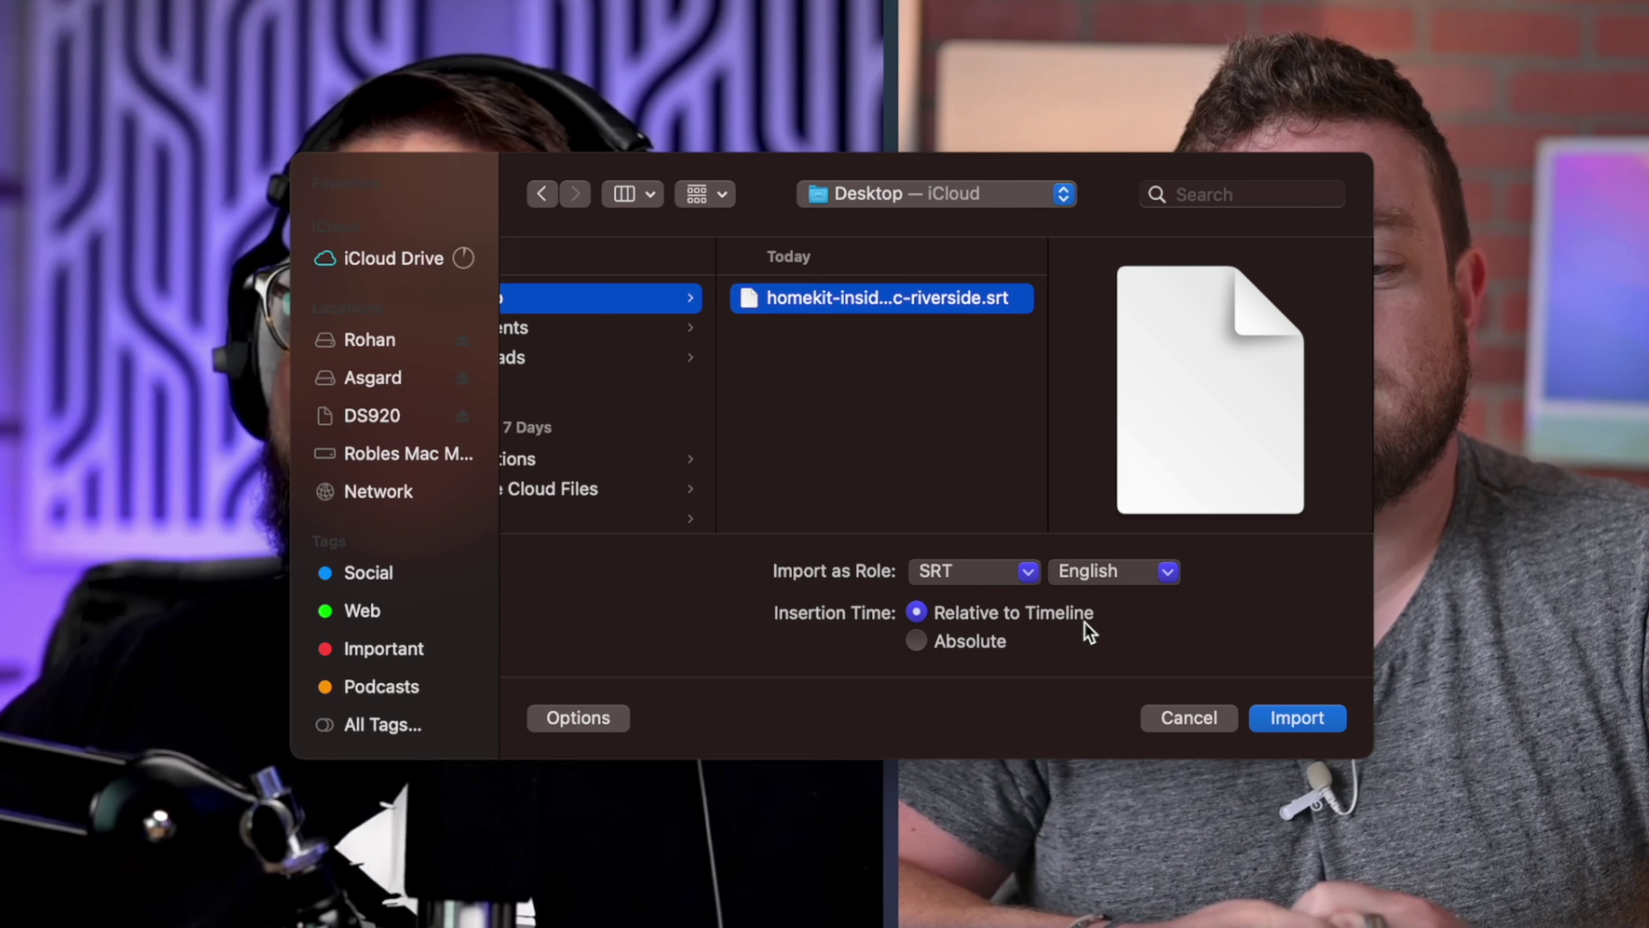
click(1293, 717)
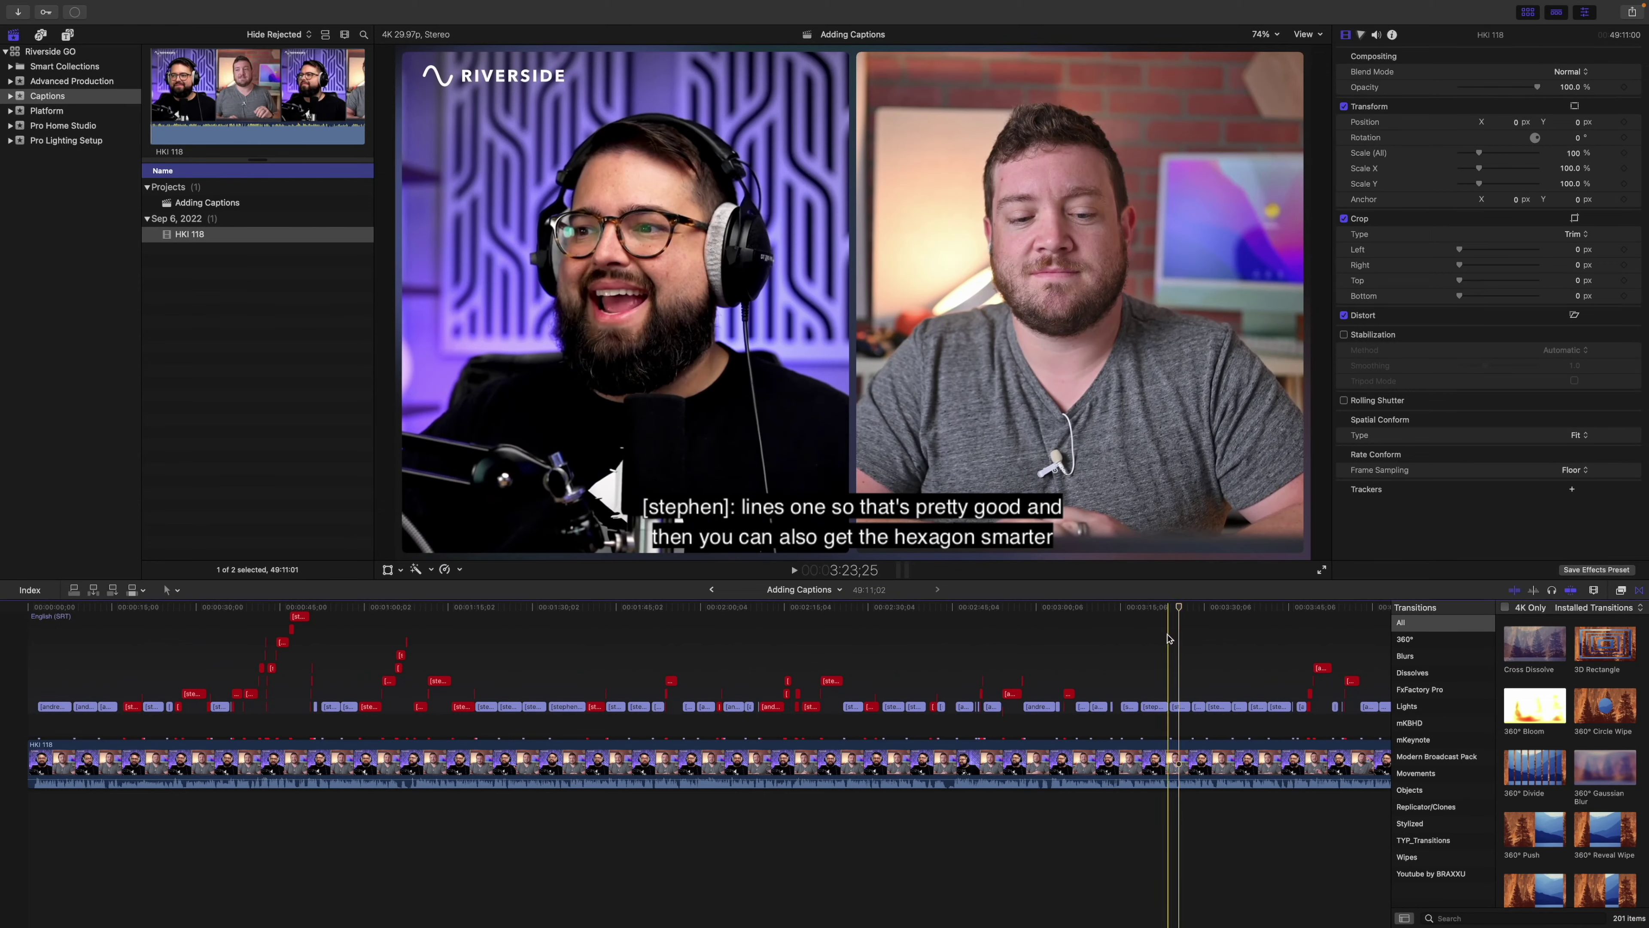